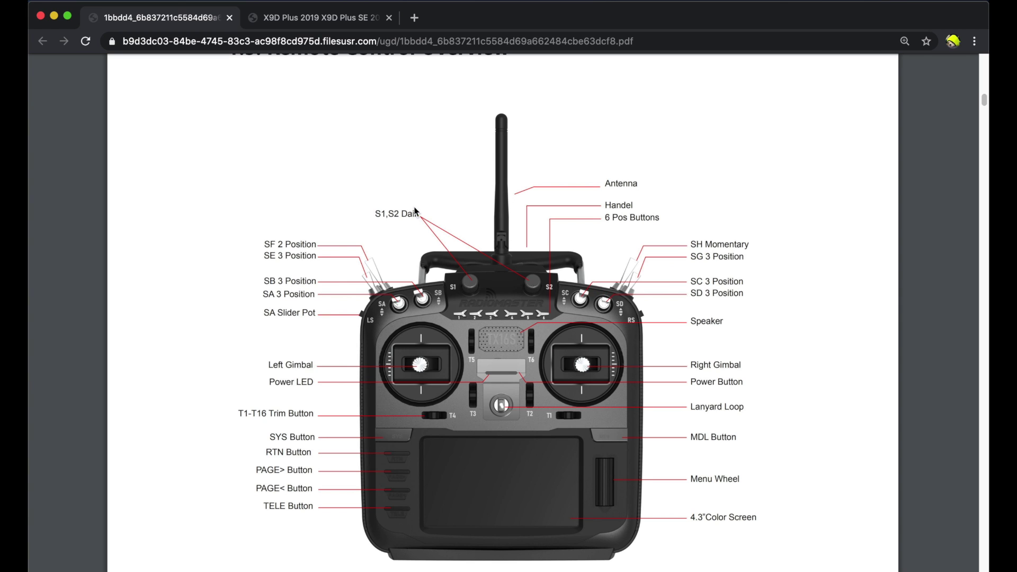
- Check the switch layout in the X9D Plus 2019 manual's overview and switch to OpenTX Companion
left_click(320, 19)
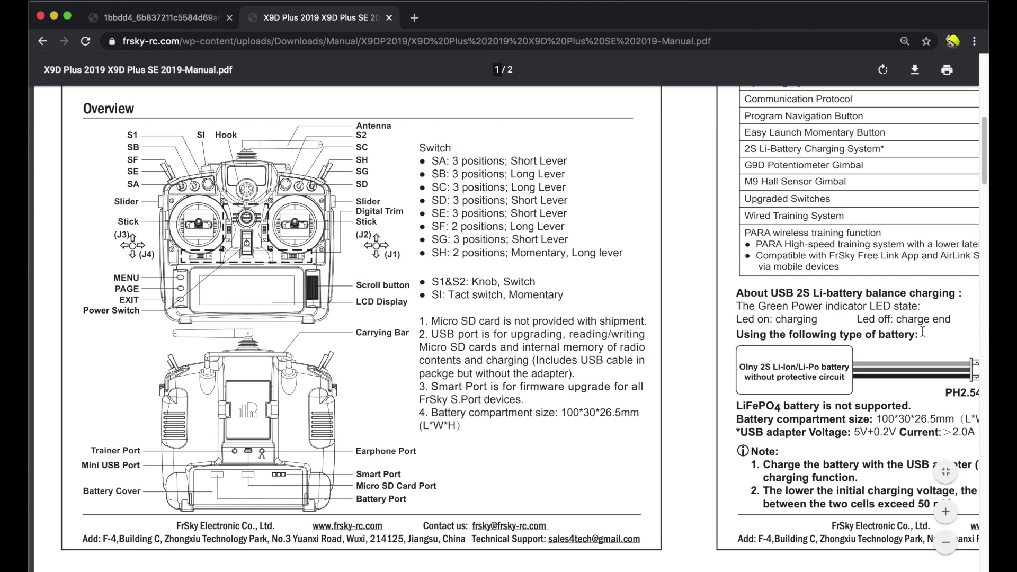
mouse_move(977, 392)
left_click(976, 438)
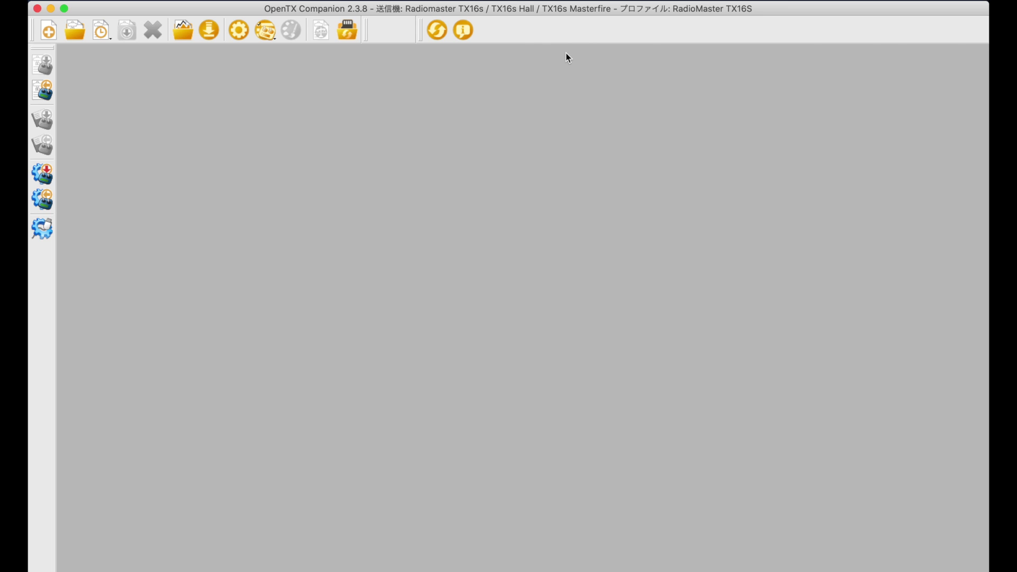
- Read the models and settings from the radio and add a new model to the list
left_click(46, 90)
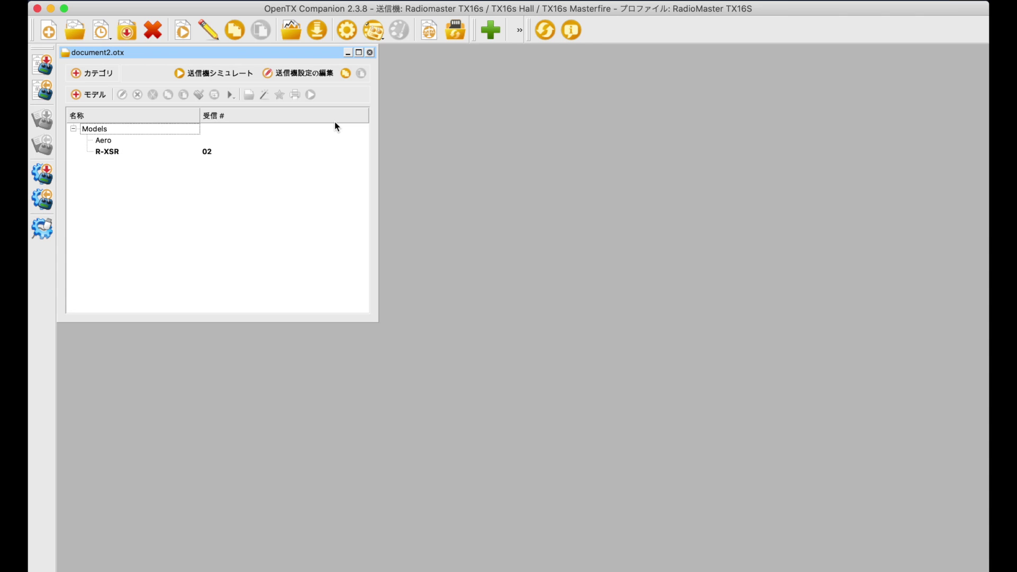
left_click(93, 95)
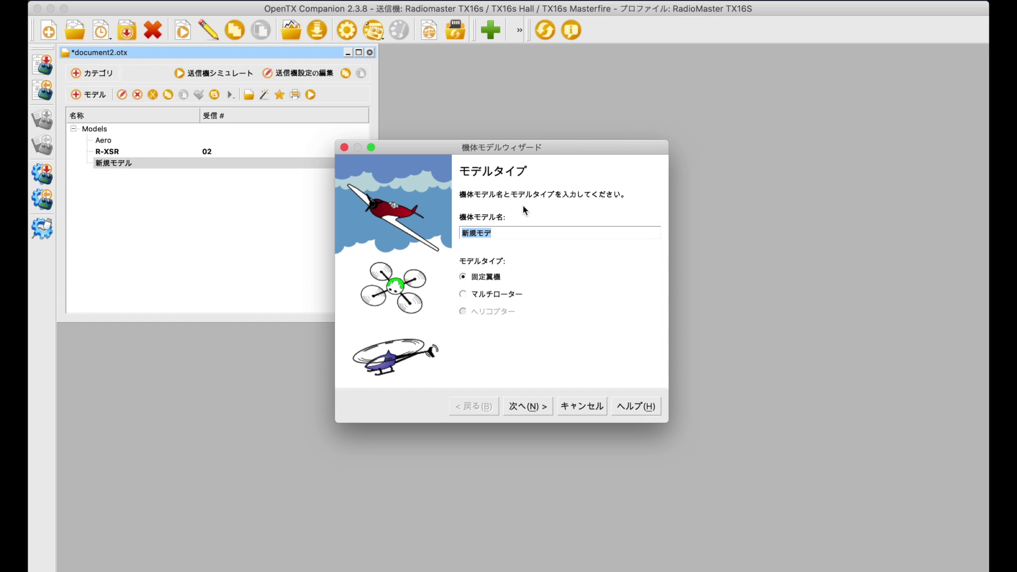
- Complete the model wizard with the name XM Plus and the multirotor type, accepting the default channels and no extra options
type("XM Plus")
left_click(504, 294)
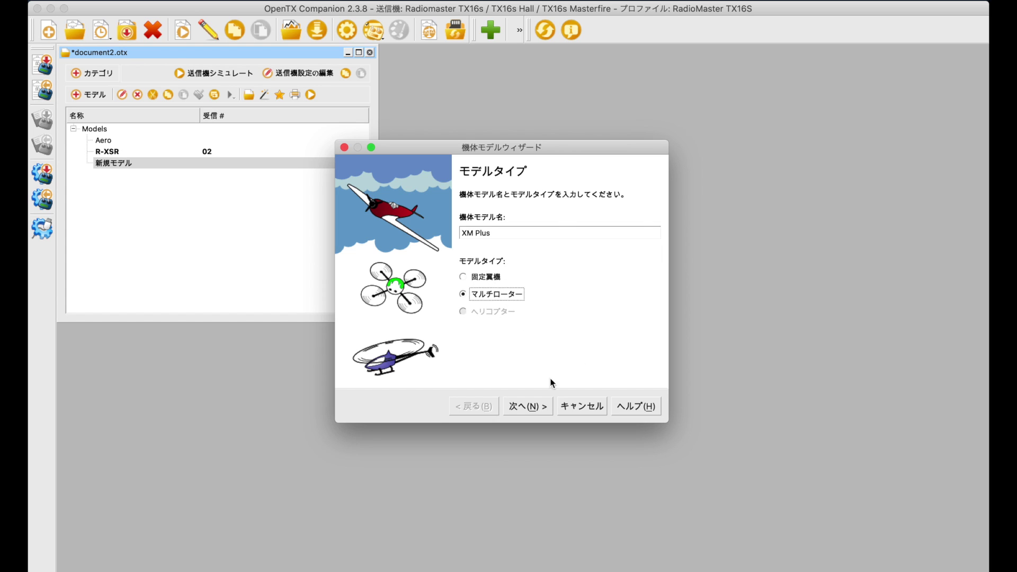
left_click(535, 408)
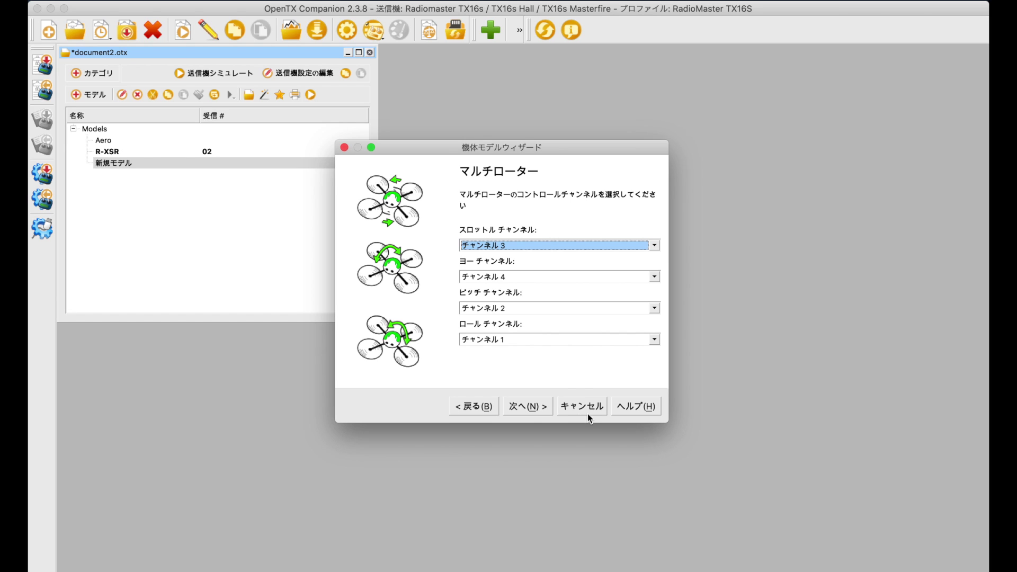
left_click(528, 411)
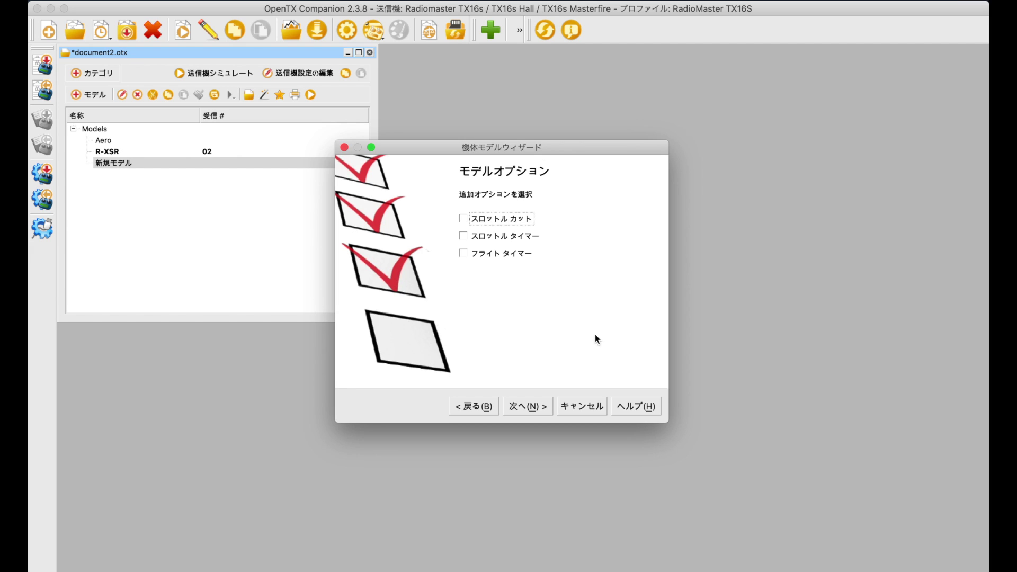
left_click(529, 406)
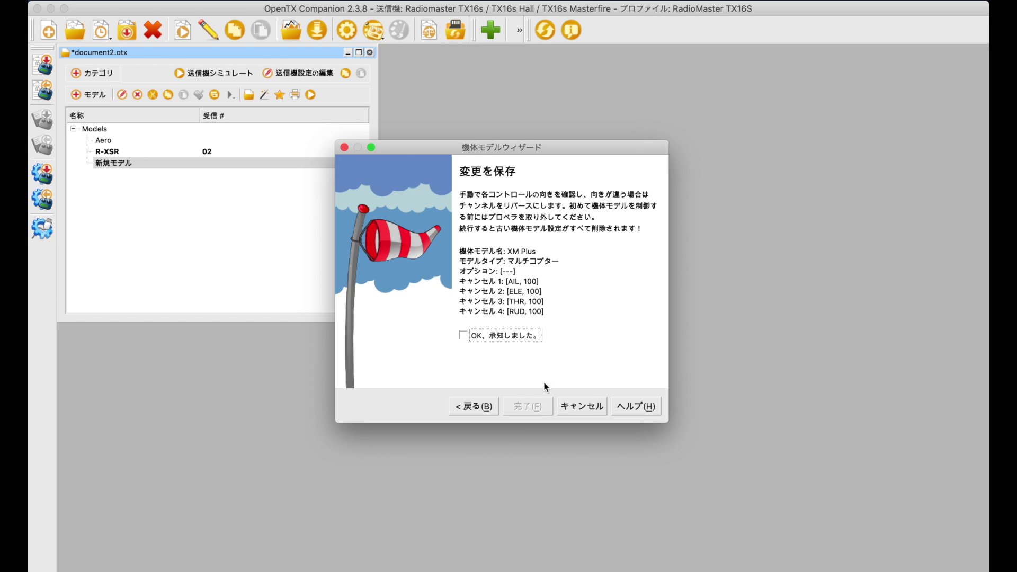
left_click(463, 335)
left_click(527, 408)
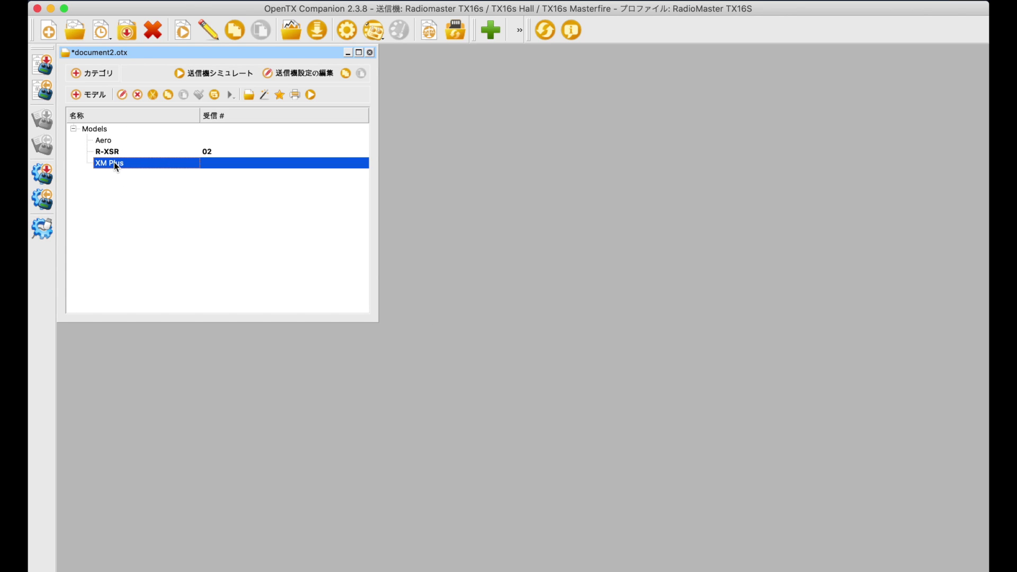
- Open the XM Plus model for editing, review its mixer channels and return to the setup page
double_click(153, 165)
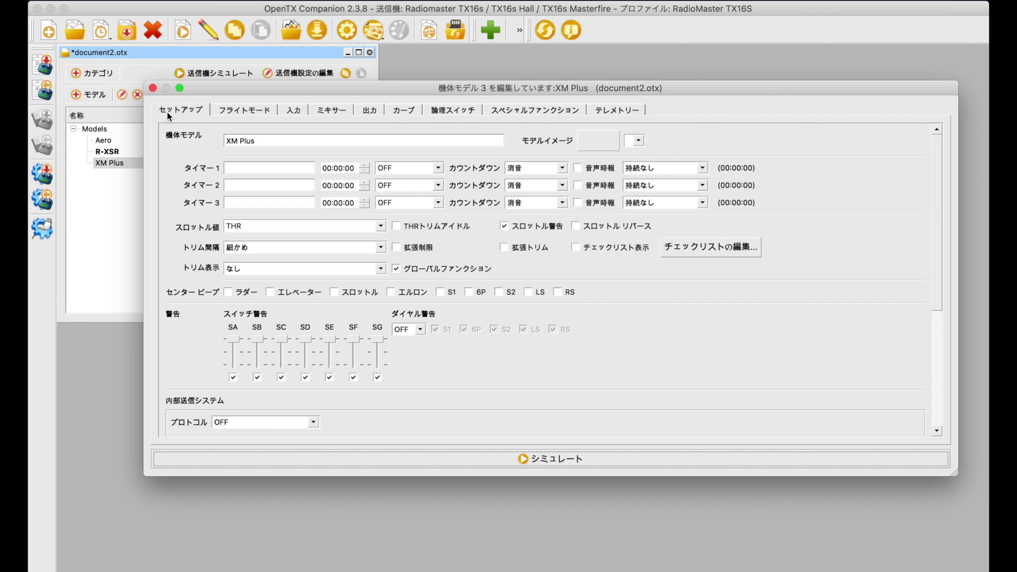
left_click(368, 109)
left_click(349, 111)
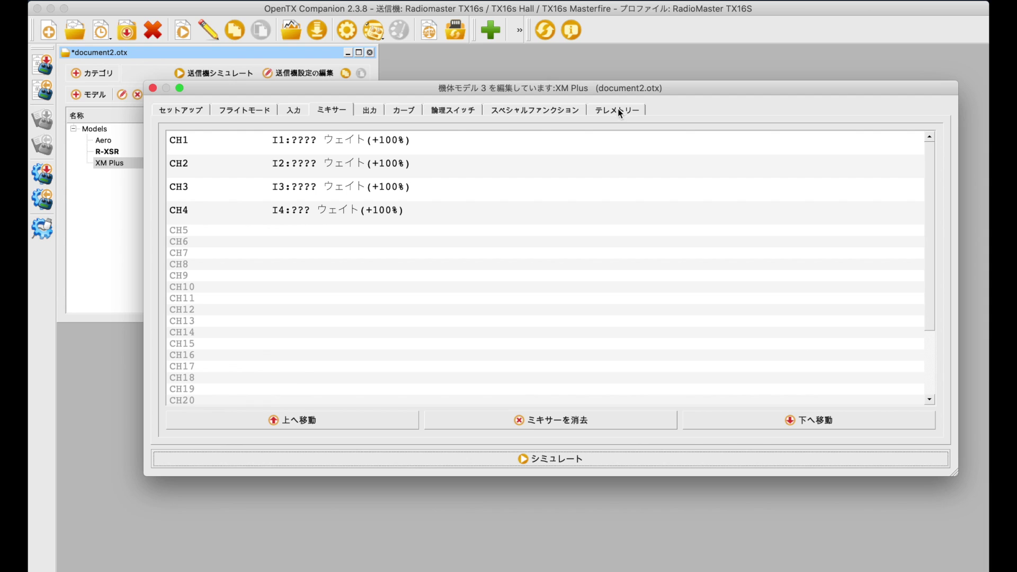
left_click(189, 112)
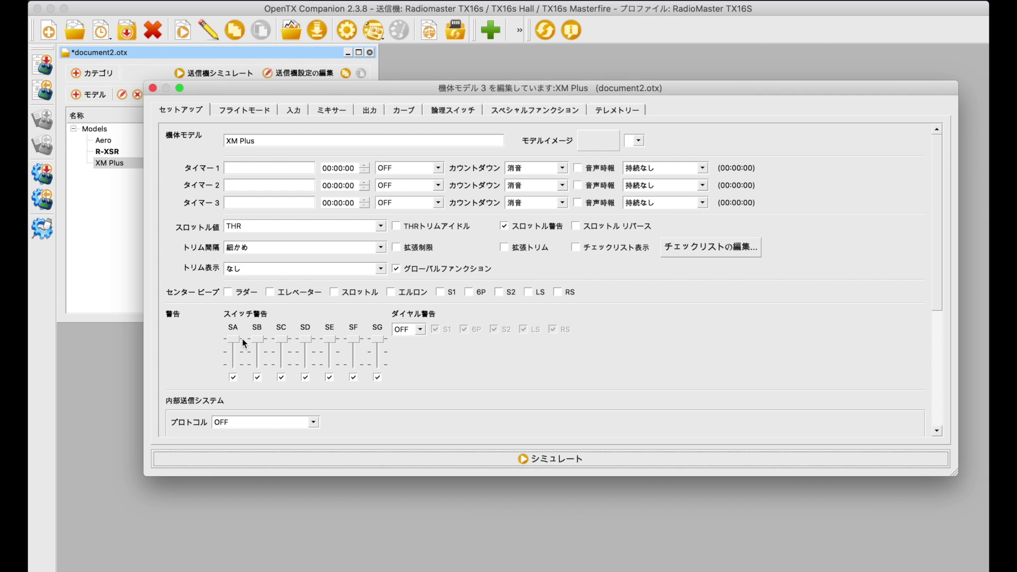
- Set the switch warning positions of SA, SB, SC and SD to the lowest position
left_click_drag(233, 338, 235, 364)
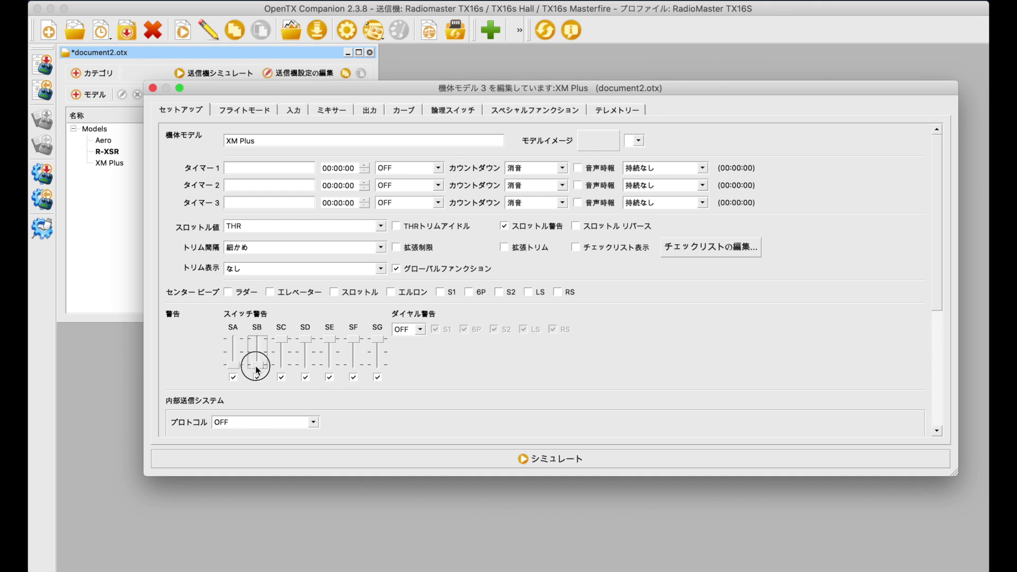
left_click(286, 348)
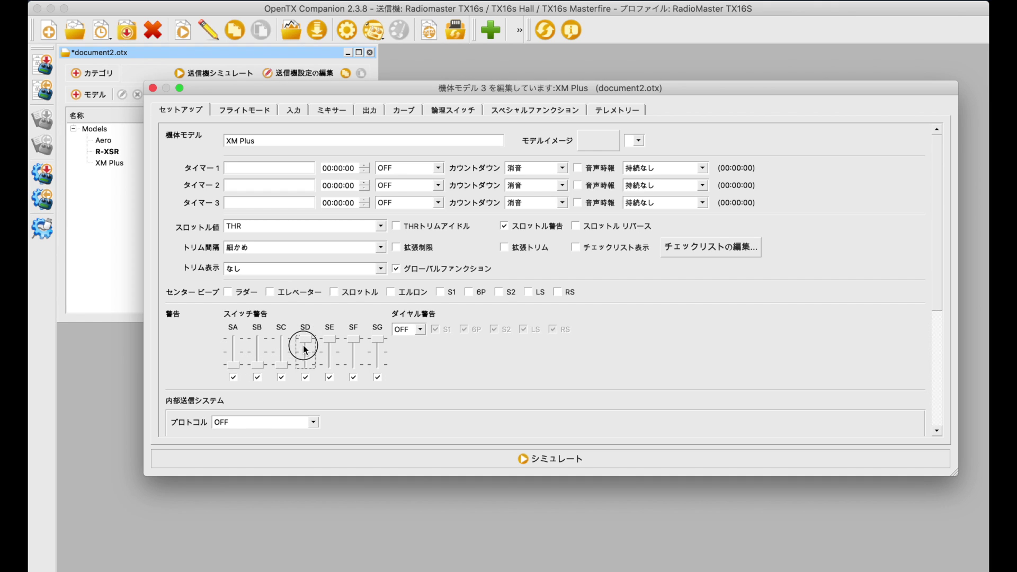
left_click(305, 349)
- Turn the startup warnings for switches SA, SB, SC and SD off and back on
scroll(549, 319, "down", 3)
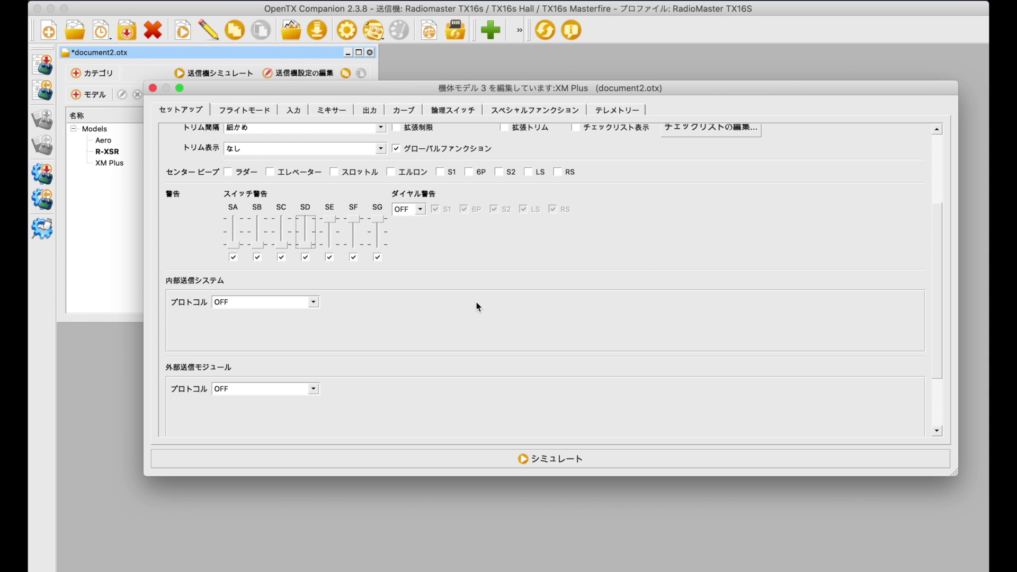
left_click(233, 256)
left_click(257, 257)
left_click(281, 257)
left_click(305, 257)
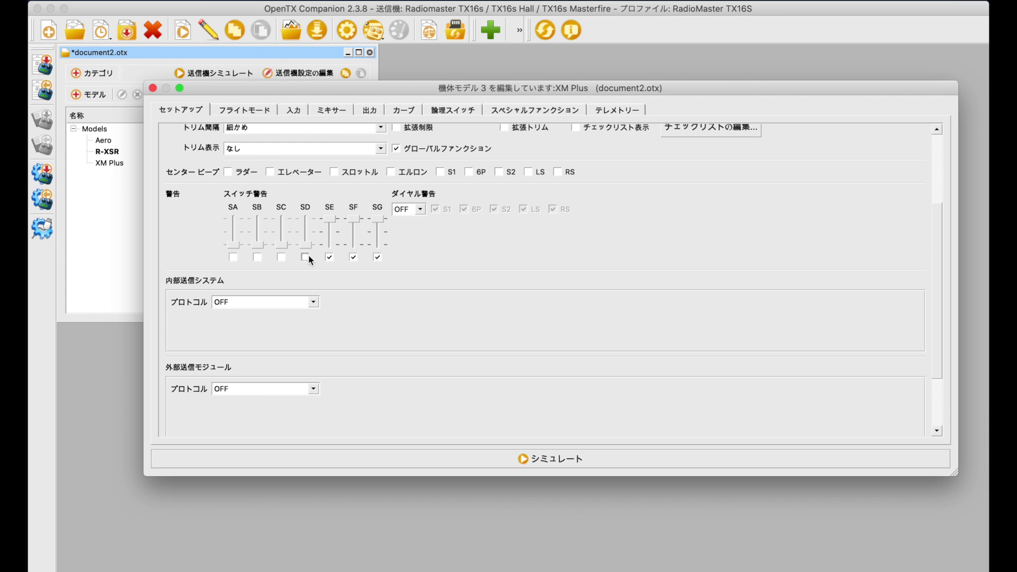
left_click(232, 258)
- Try the DIY Multiprotocol Module protocol on the internal module and set it back to OFF
scroll(243, 271, "down", 3)
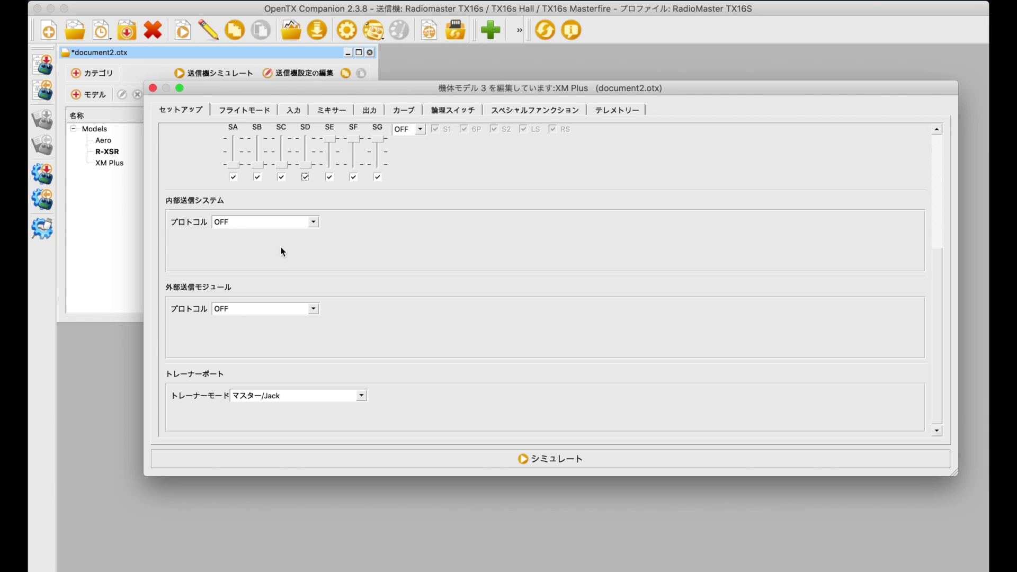
left_click(293, 227)
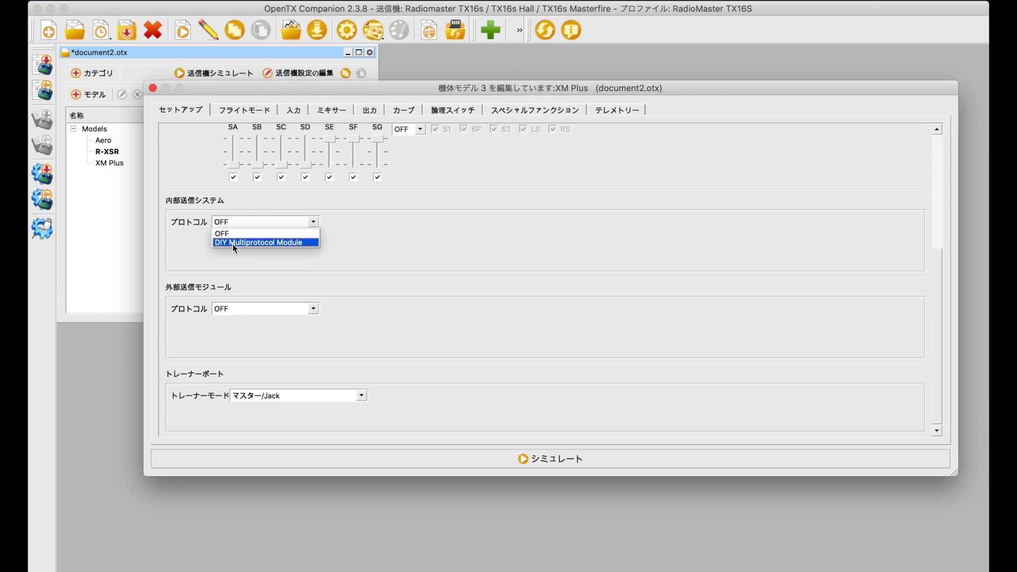
left_click(285, 242)
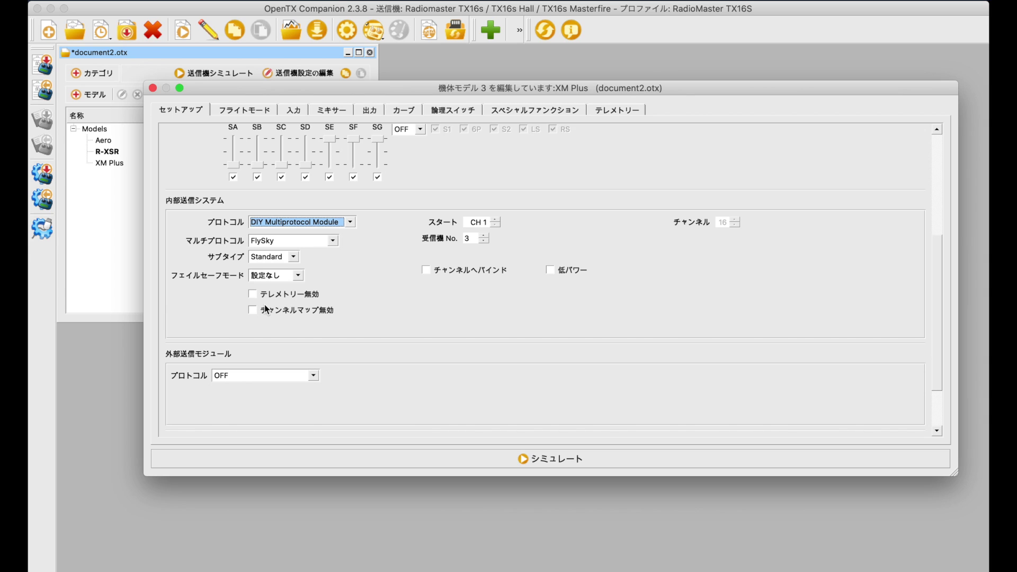
left_click(309, 223)
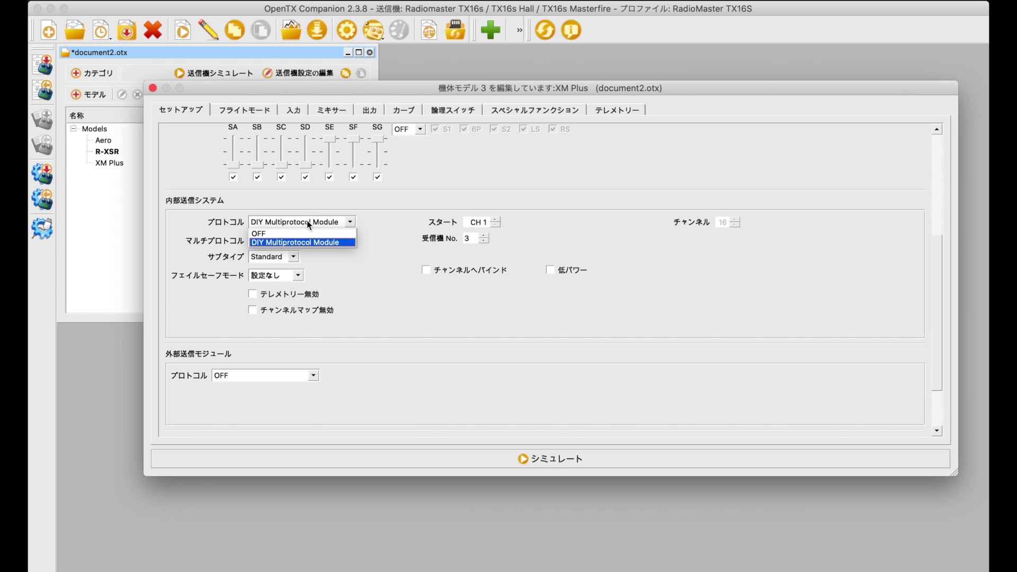
left_click(294, 227)
left_click(295, 221)
left_click(291, 233)
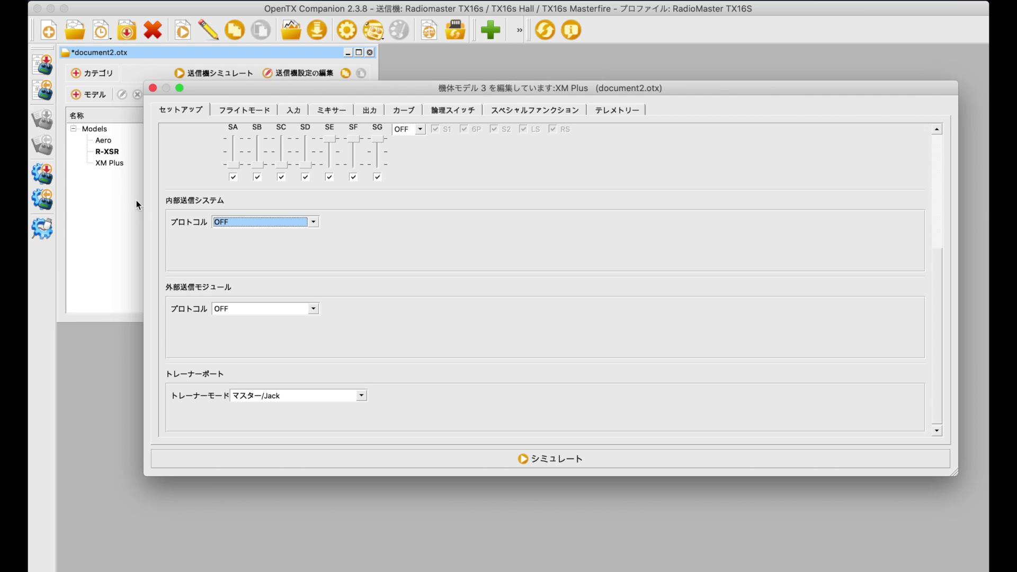
- Try the DIY Multiprotocol Module protocol on the external module and set it back to OFF
left_click(260, 307)
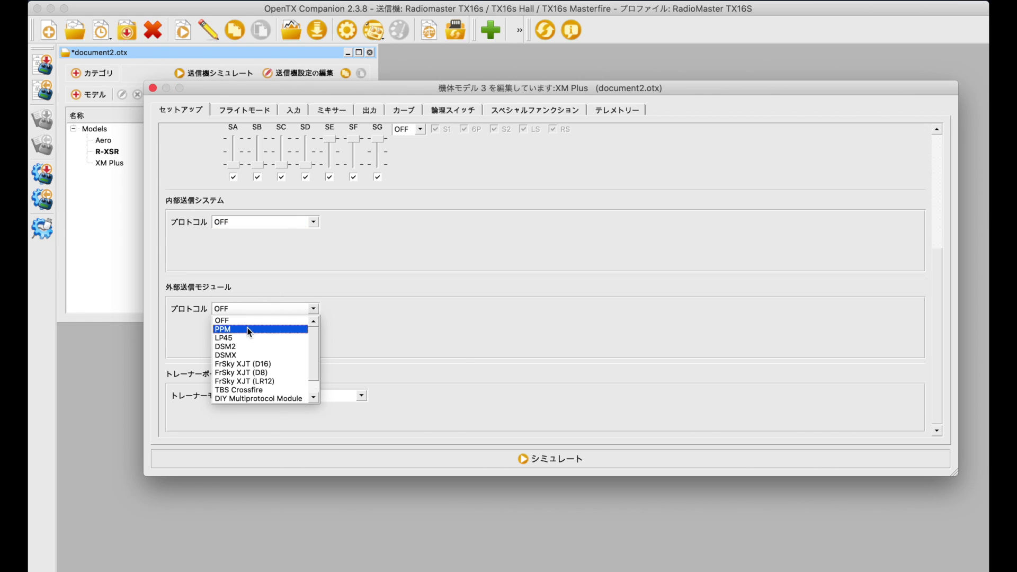
left_click(253, 398)
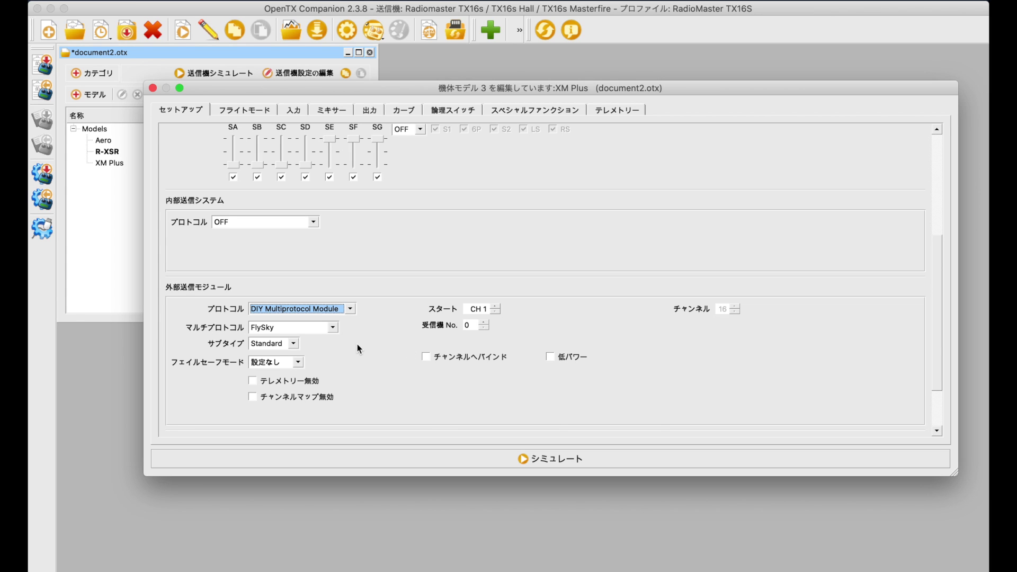
left_click(327, 309)
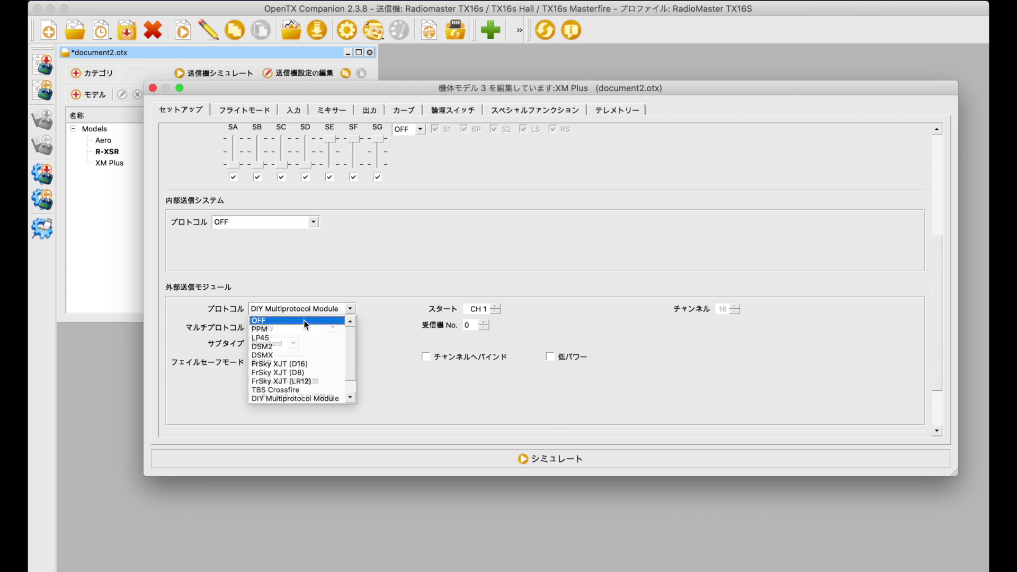
left_click(291, 317)
- Set the internal module to DIY Multiprotocol Module with the FrSky multiprotocol and the failsafe mode パルスなし (no pulses)
left_click(279, 227)
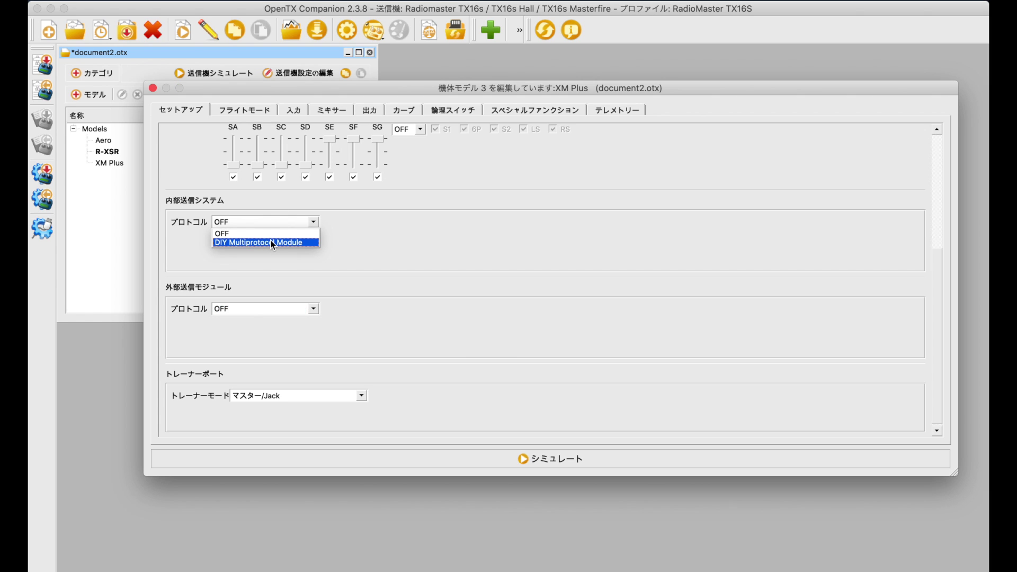
left_click(272, 240)
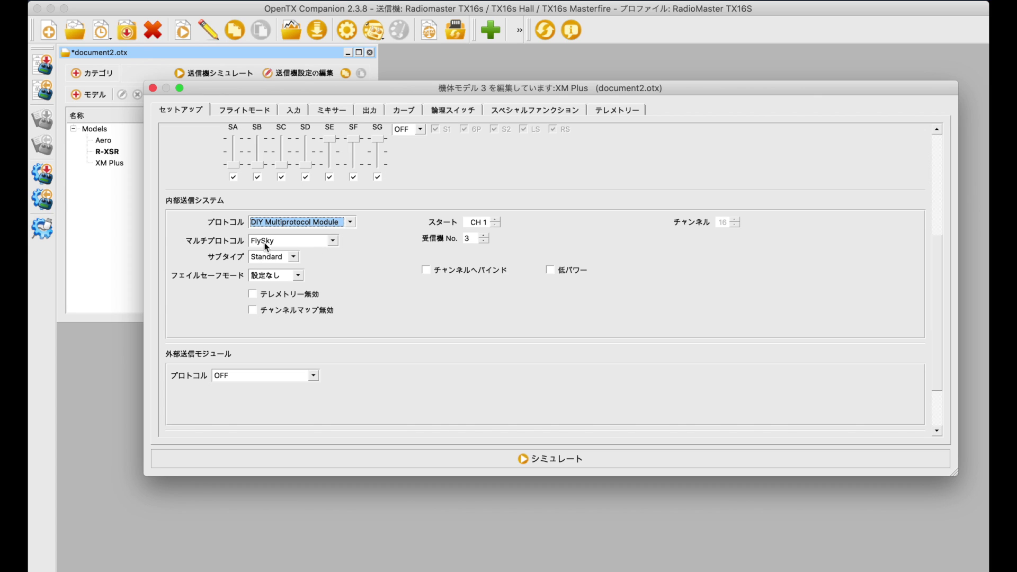
left_click(322, 241)
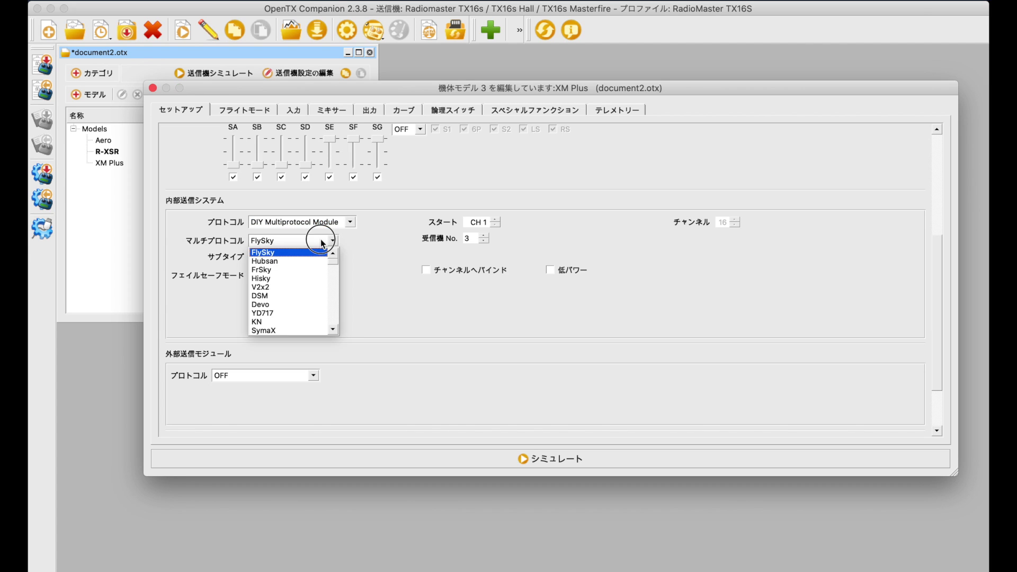
left_click(301, 269)
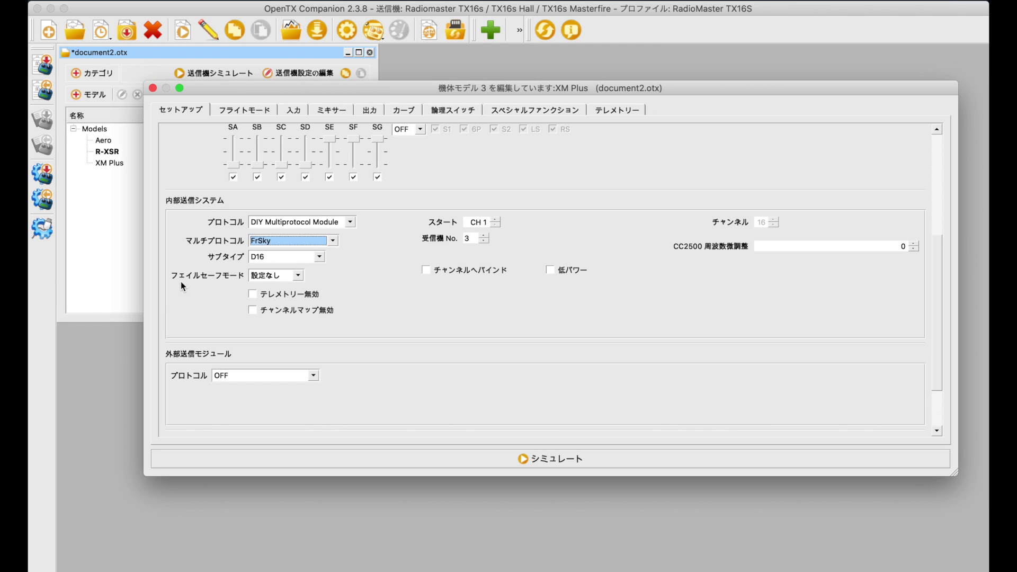
left_click(289, 275)
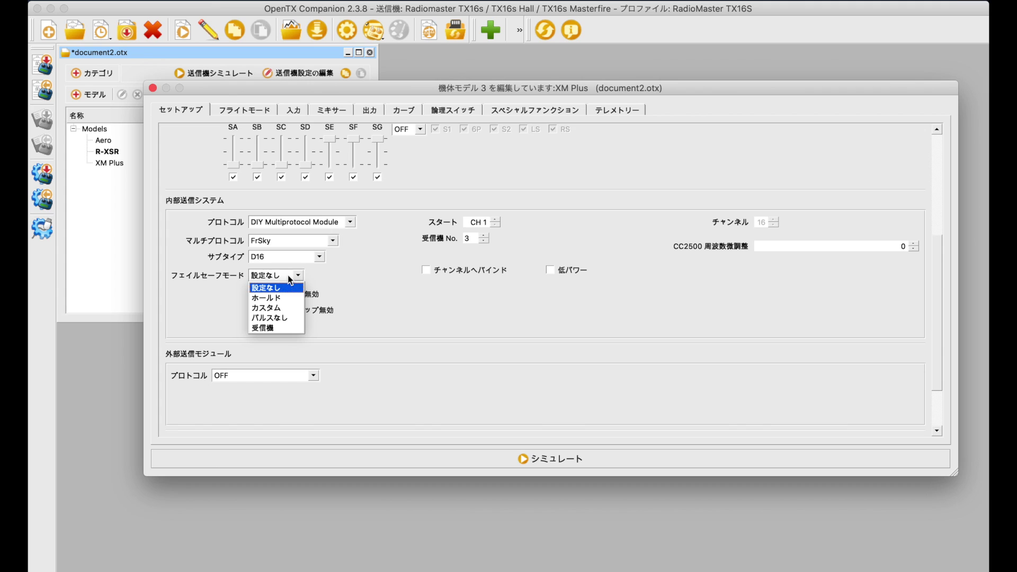
left_click(271, 320)
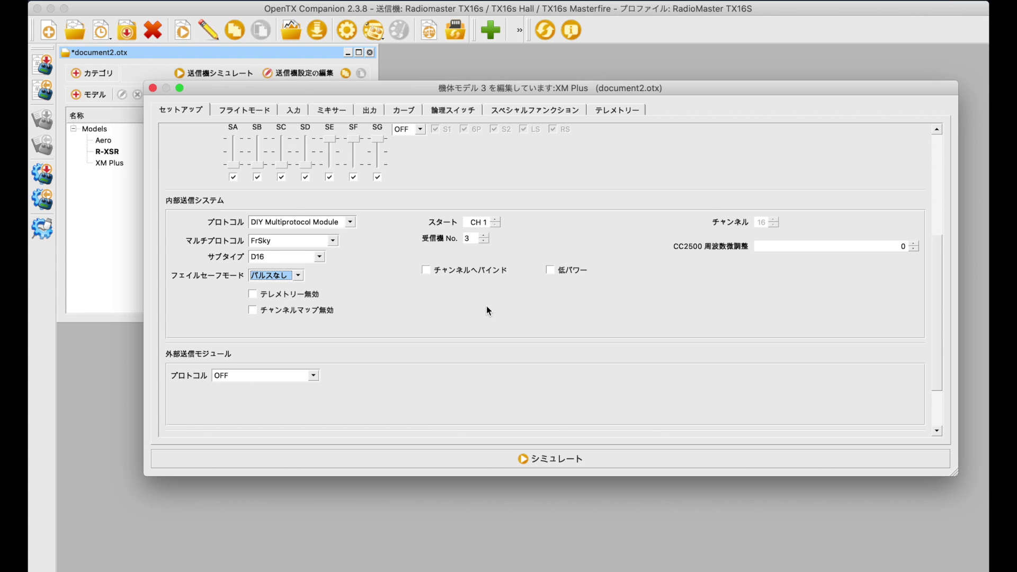
- Add a CH5 mixer with switch SE as its source and name it ARM
scroll(486, 310, "up", 3)
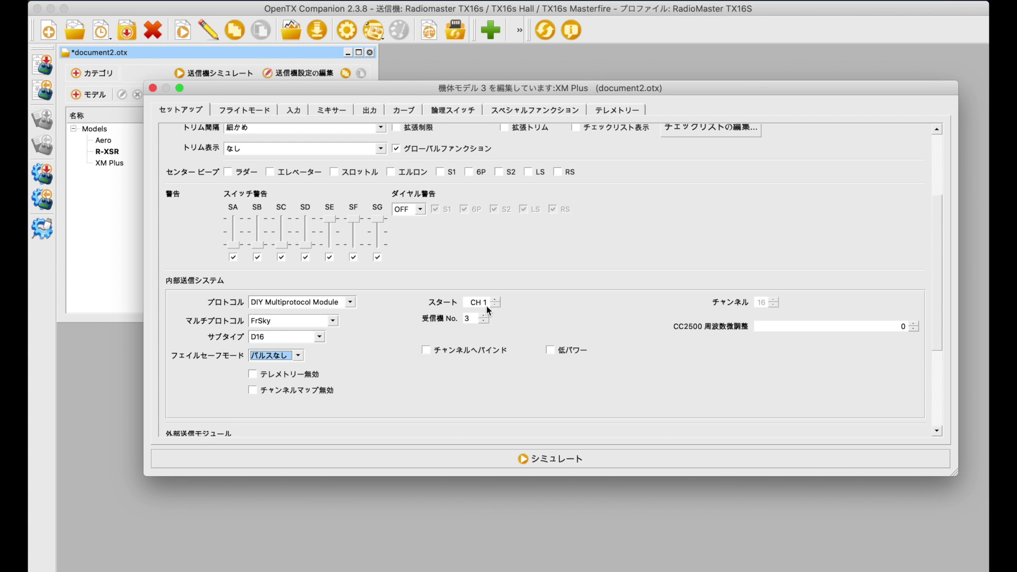
scroll(486, 306, "up", 5)
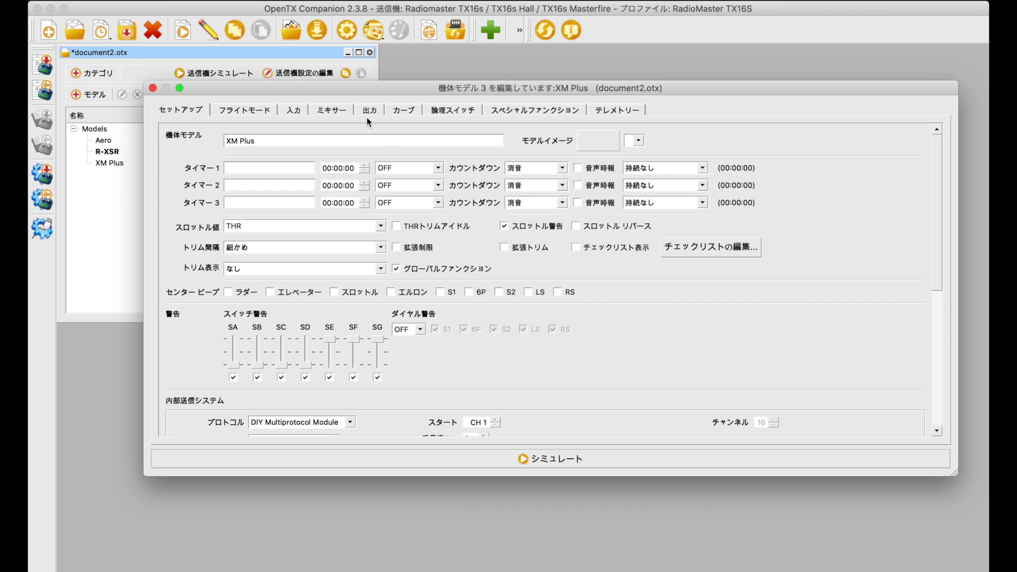
left_click(327, 111)
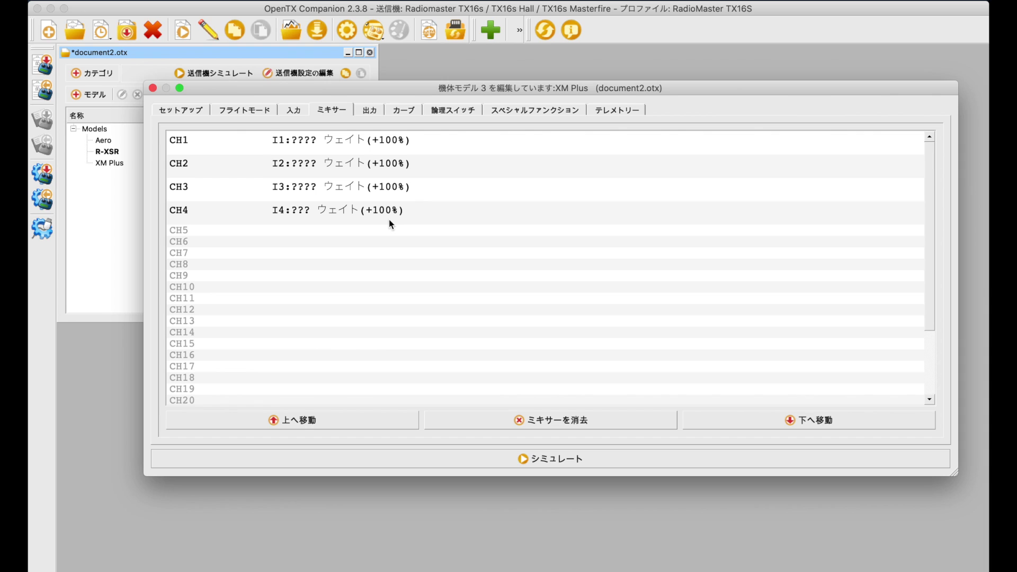
left_click(198, 232)
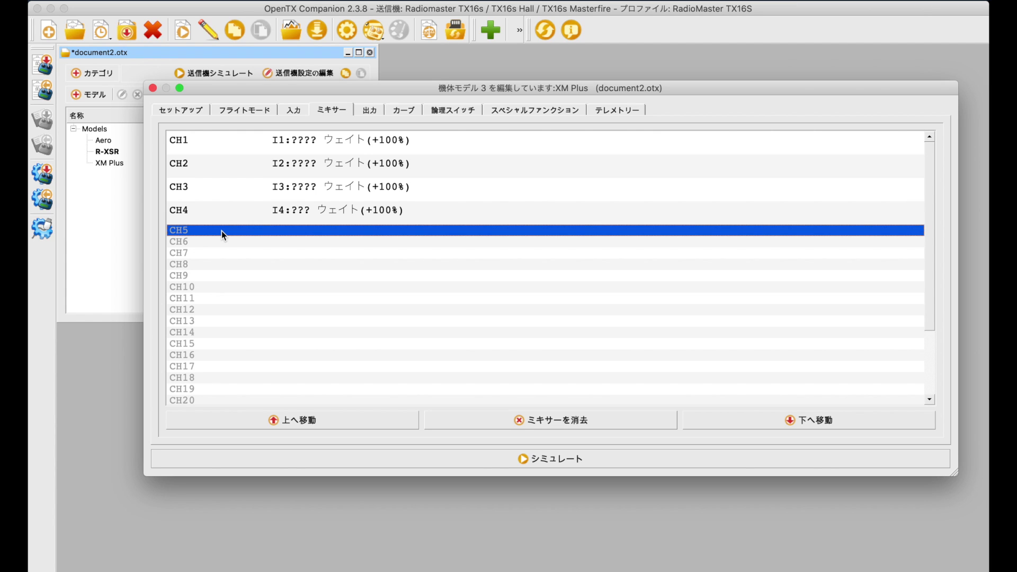
double_click(221, 230)
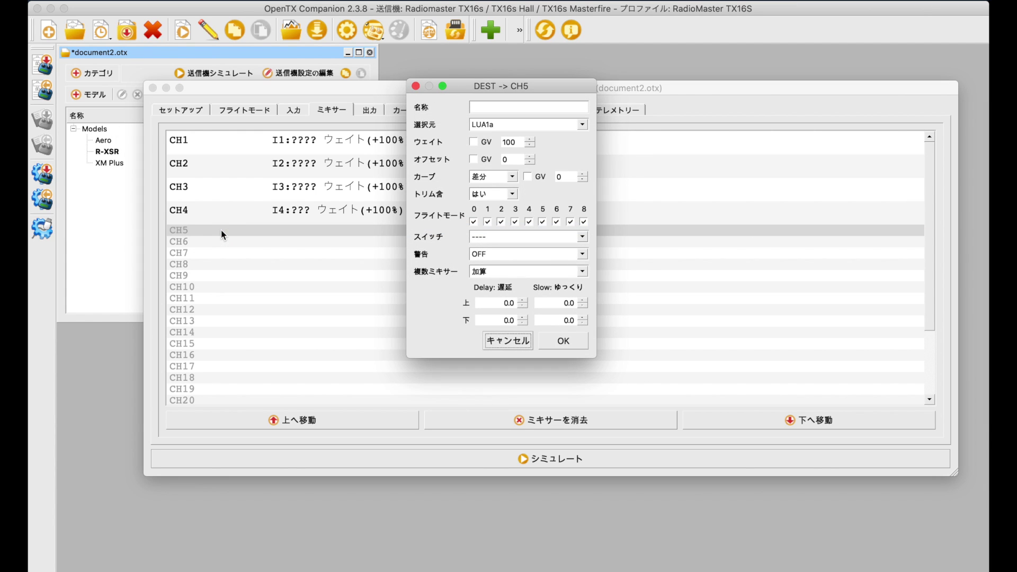
left_click(500, 111)
left_click(517, 125)
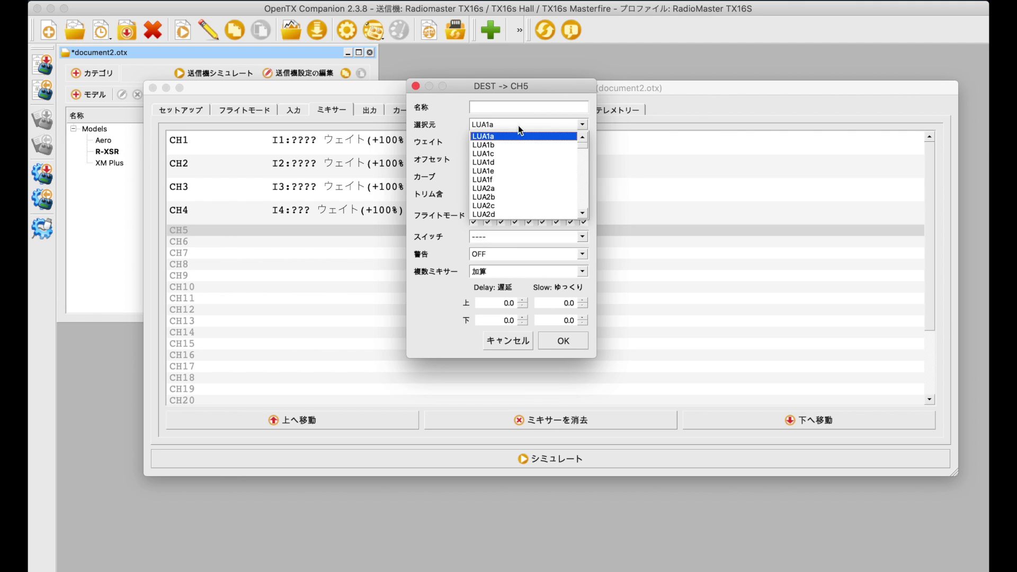
scroll(529, 197, "down", 5)
scroll(531, 195, "down", 3)
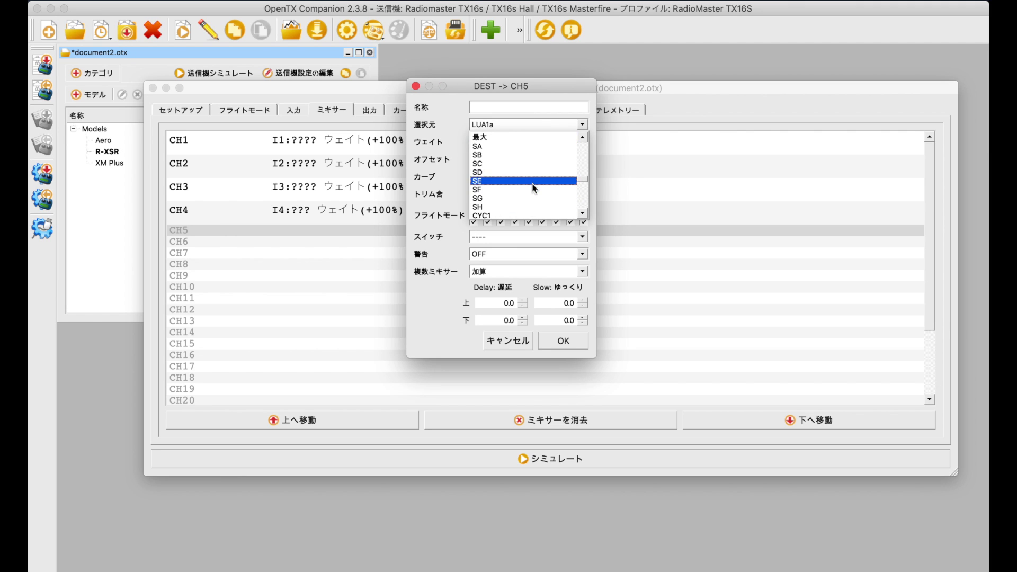
left_click(539, 178)
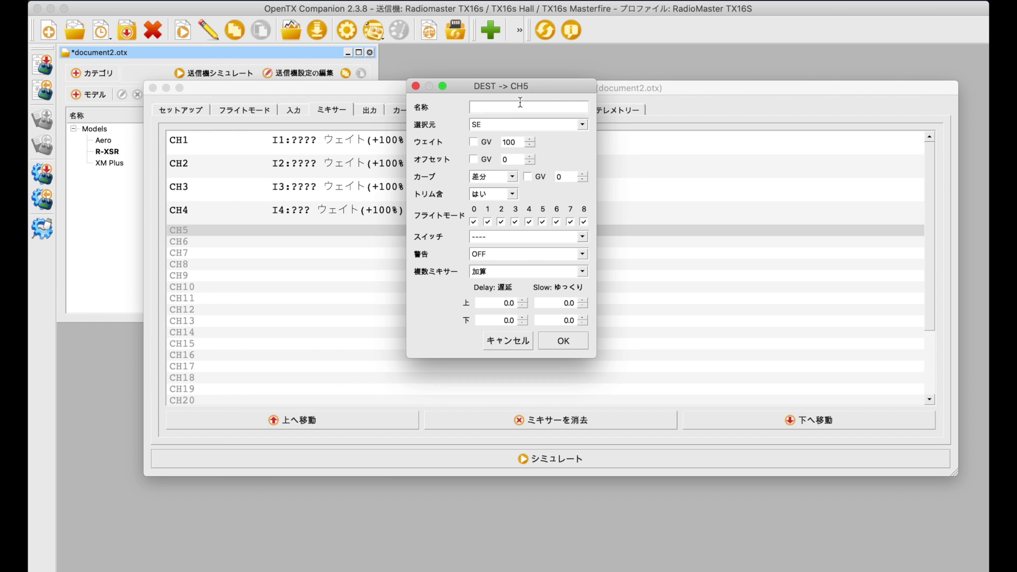
type("ARM")
left_click(565, 342)
- Add a CH6 mixer with switch SG as its source and name it Fmode
double_click(347, 257)
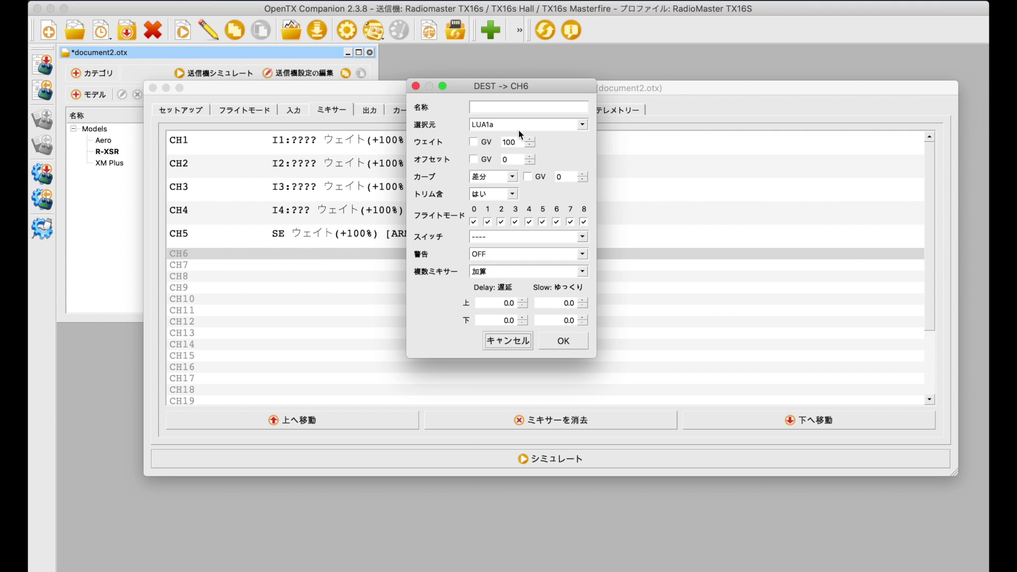
left_click(554, 123)
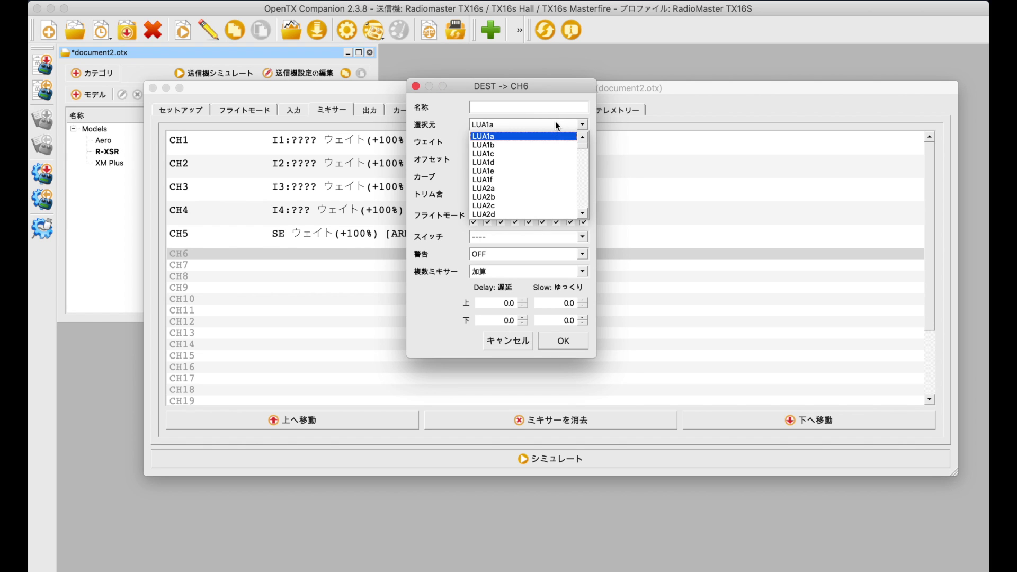
key("Down")
key("Down")
key("Down")
key("Down")
key("Down")
key("Down")
key("Down")
key("Down")
key("Down")
key("Down")
scroll(554, 165, "down", 5)
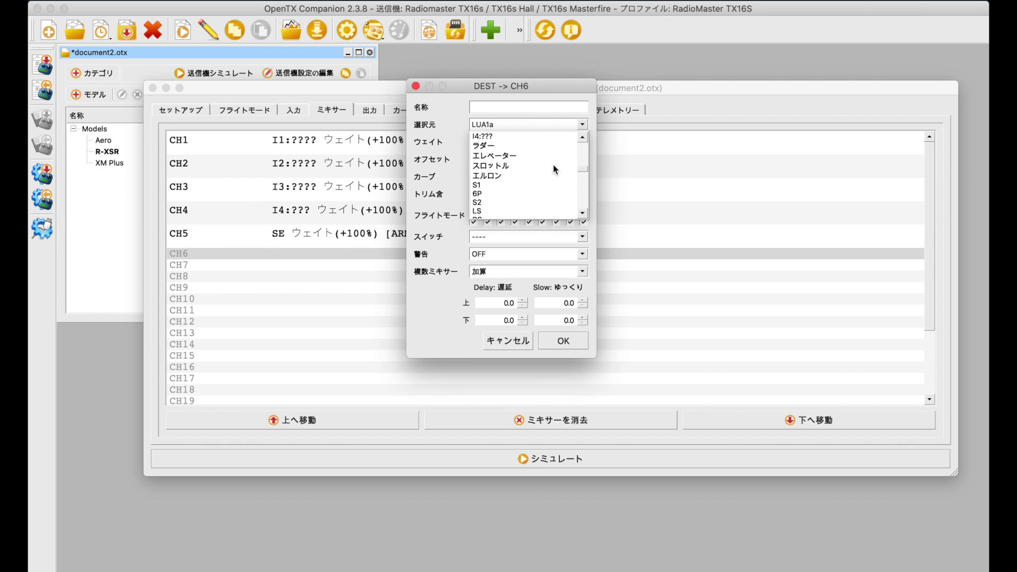
scroll(552, 168, "down", 2)
scroll(553, 169, "down", 3)
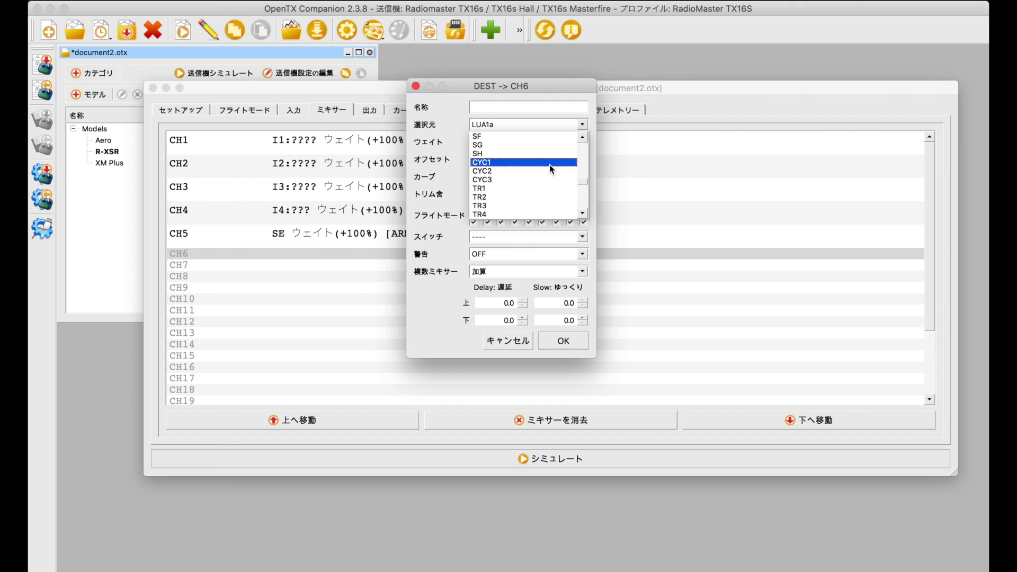
left_click(536, 145)
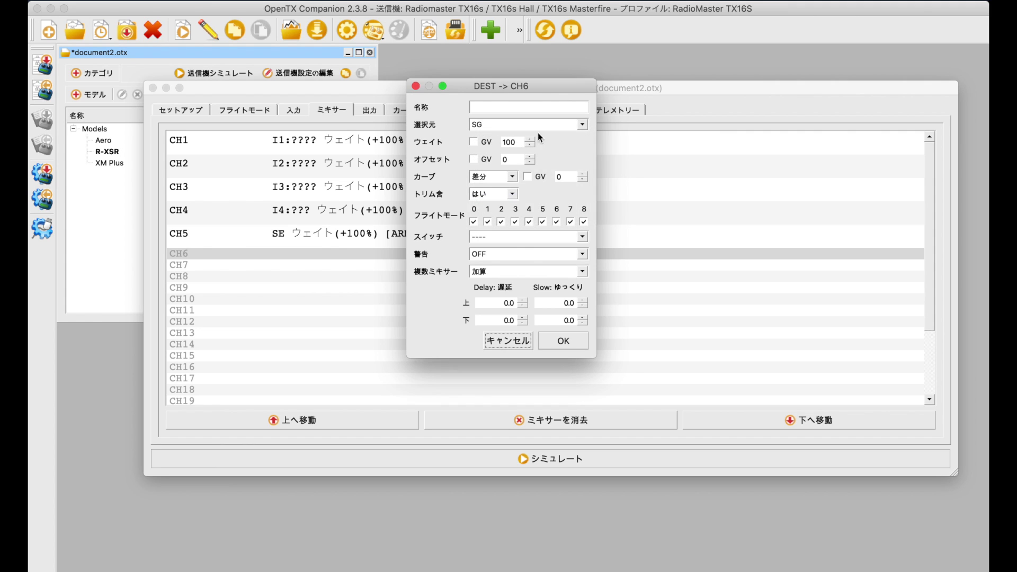
left_click(504, 107)
type("Fmode")
left_click(556, 341)
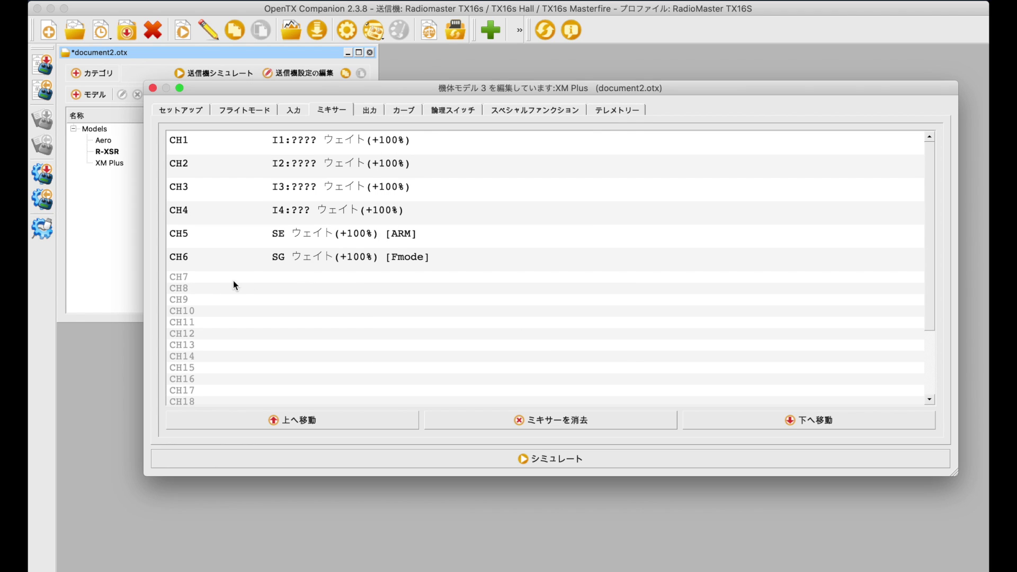
- Add a CH7 mixer named Flip with switch SA as its source and a weight of -100
left_click(235, 285)
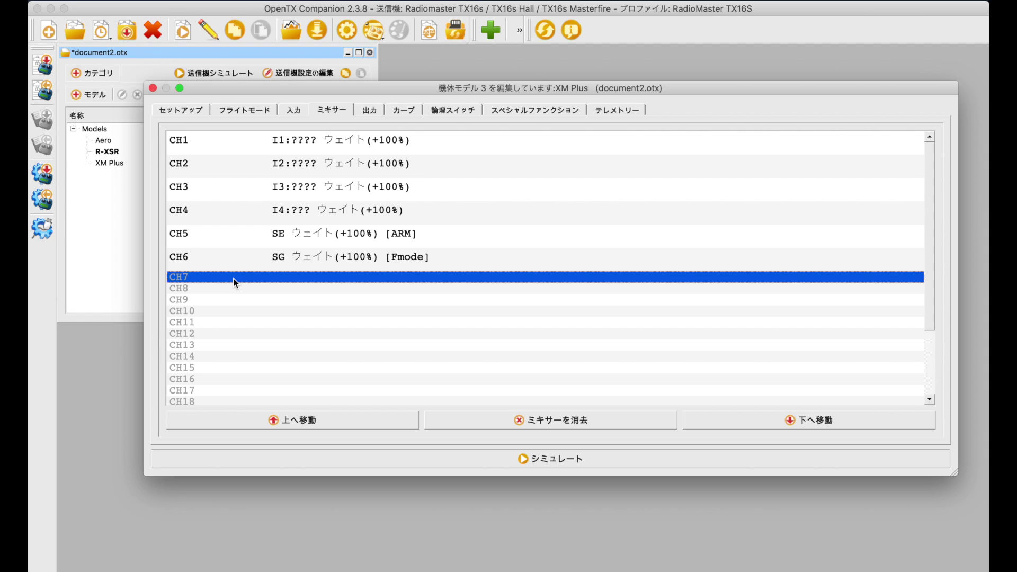
double_click(227, 278)
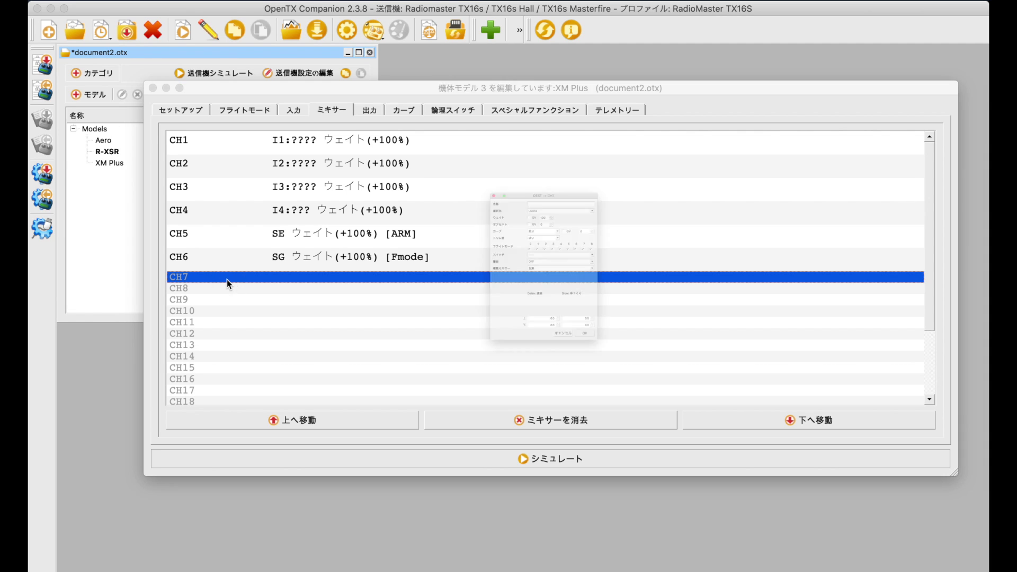
left_click(581, 127)
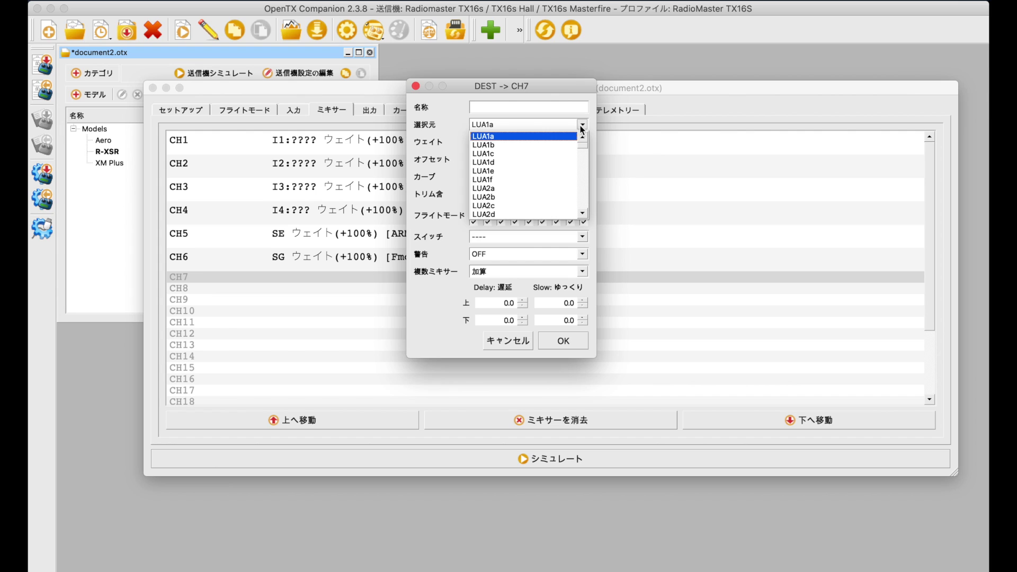
key("s")
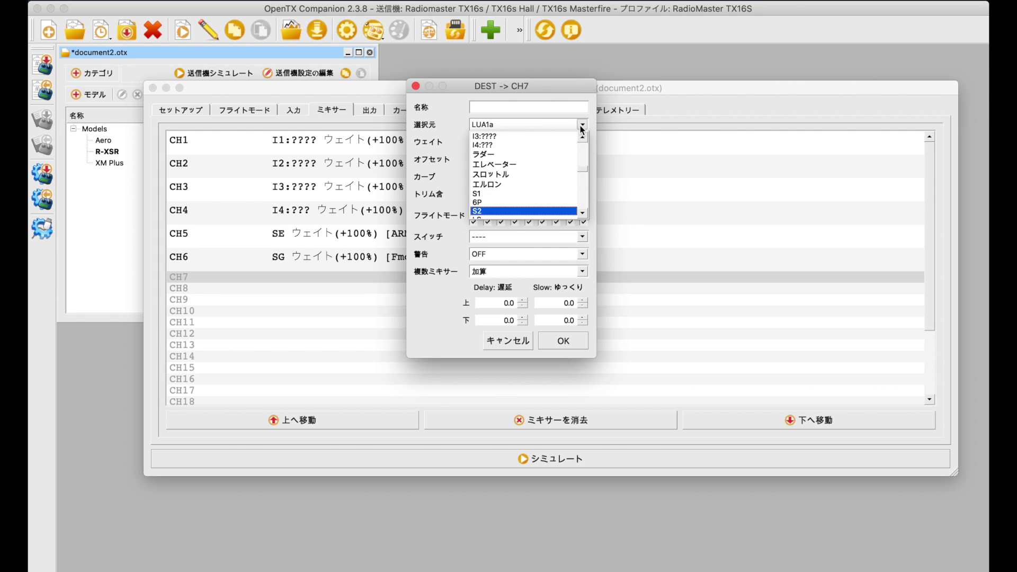
scroll(525, 175, "down", 3)
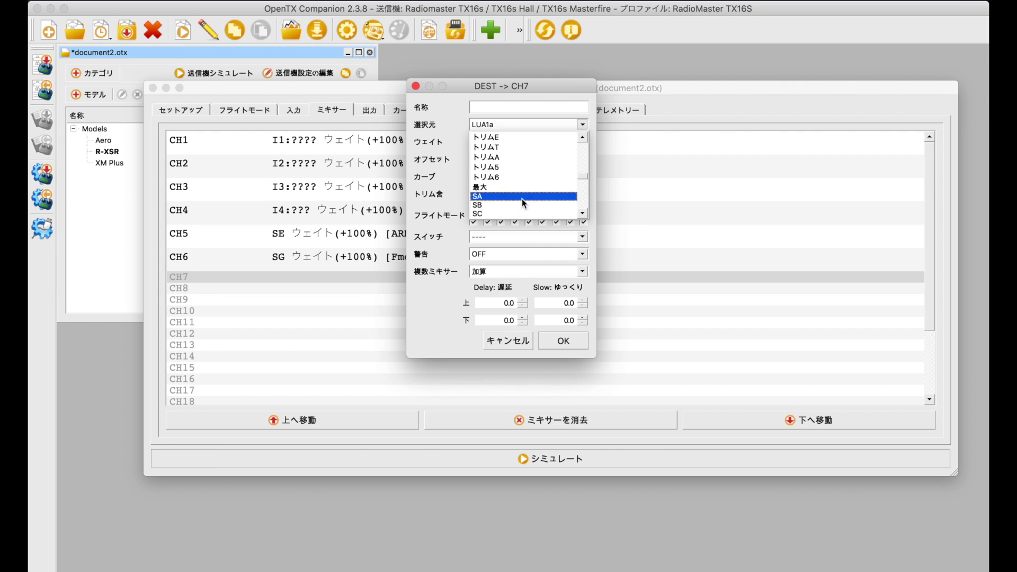
left_click(522, 197)
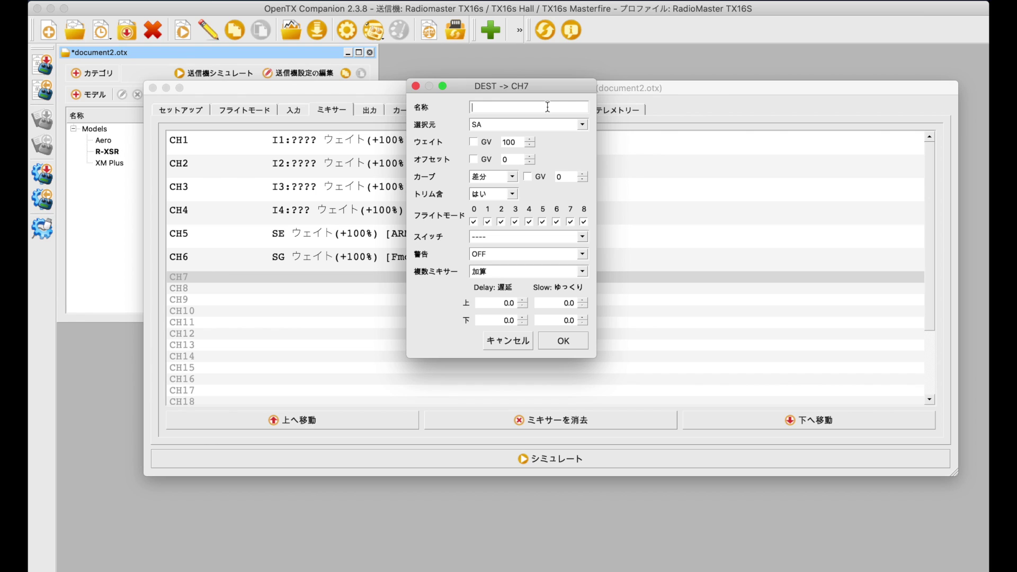
type("Flip")
left_click_drag(516, 143, 488, 143)
left_click(564, 342)
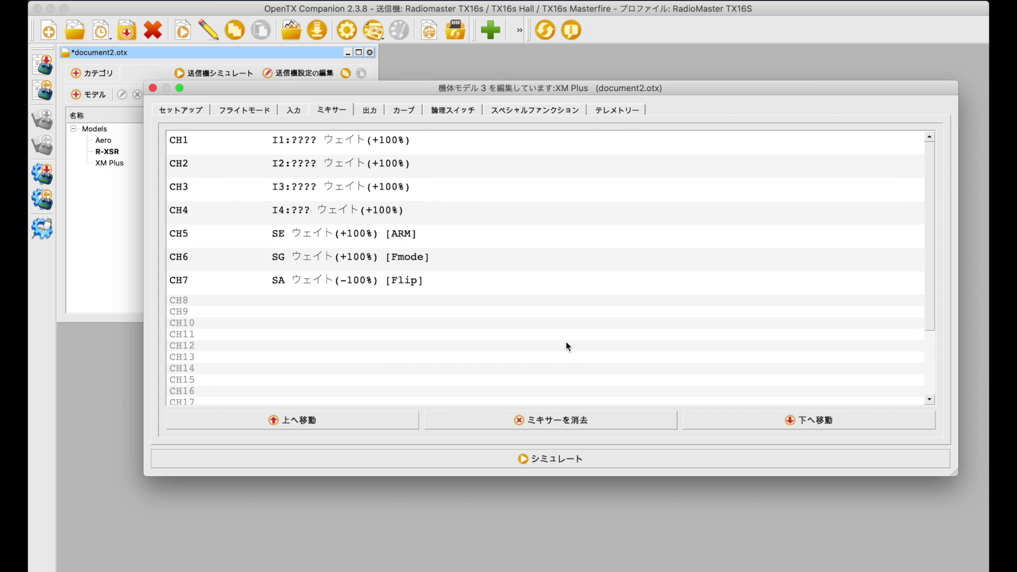
- Add a CH8 mixer named Beep with switch SD as its source and a weight of -100
left_click(313, 300)
double_click(312, 300)
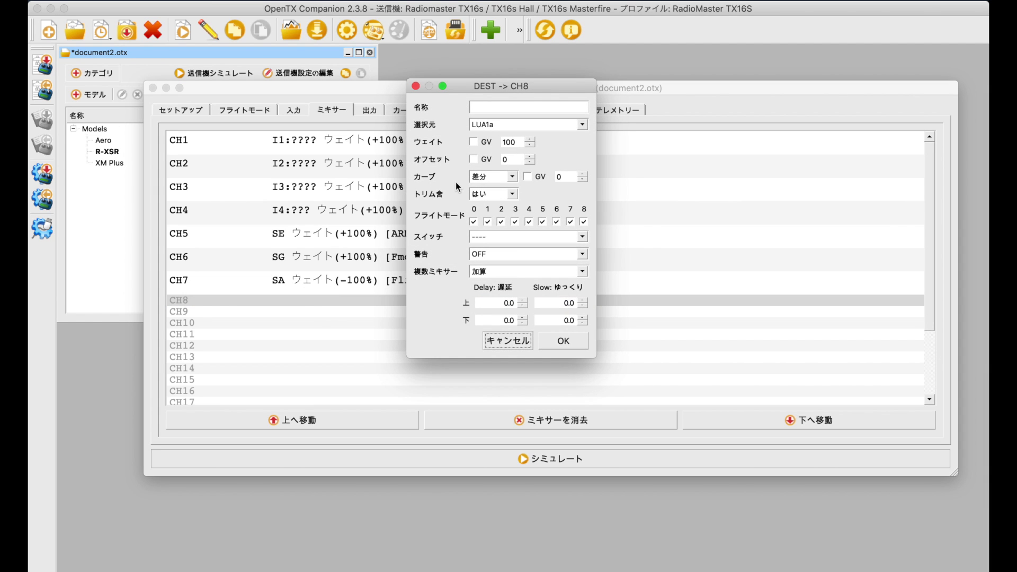
left_click(502, 125)
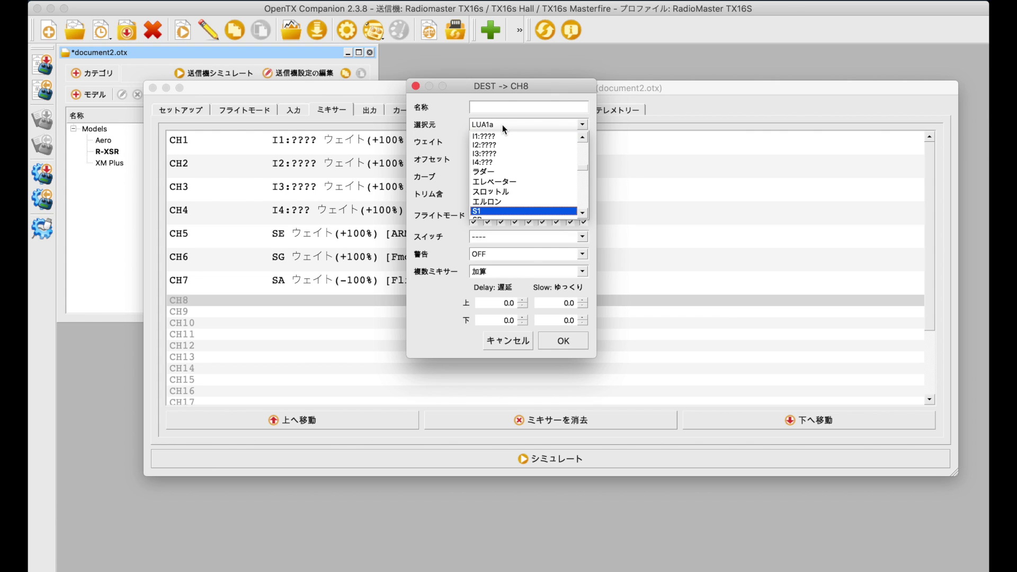
key("Down")
key("Down")
key("Down")
key("Down")
key("Down")
key("Down")
key("Down")
key("Down")
key("Down")
key("Down")
key("Down")
key("Down")
key("Down")
key("Down")
key("Down")
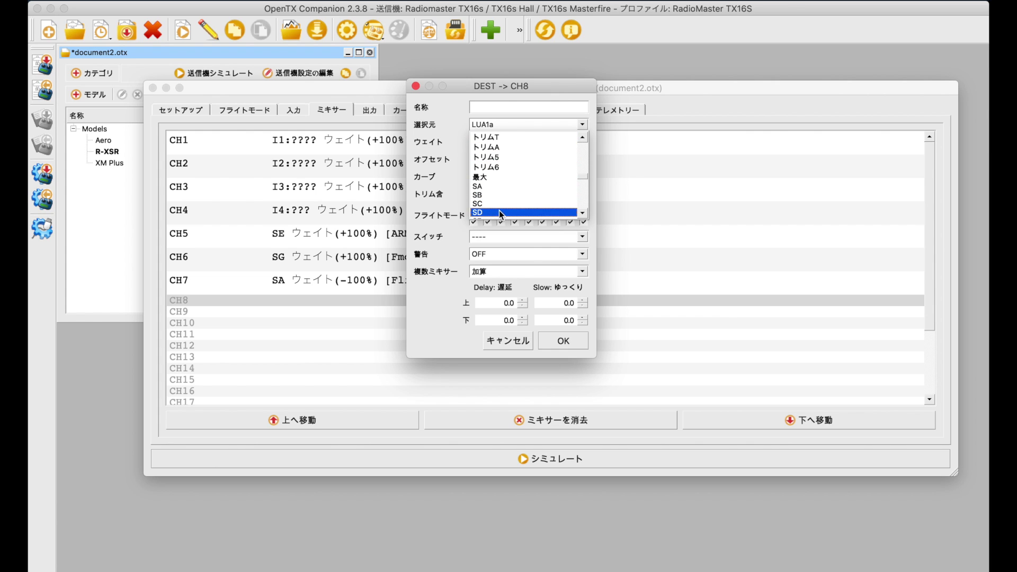
left_click(498, 212)
left_click(508, 108)
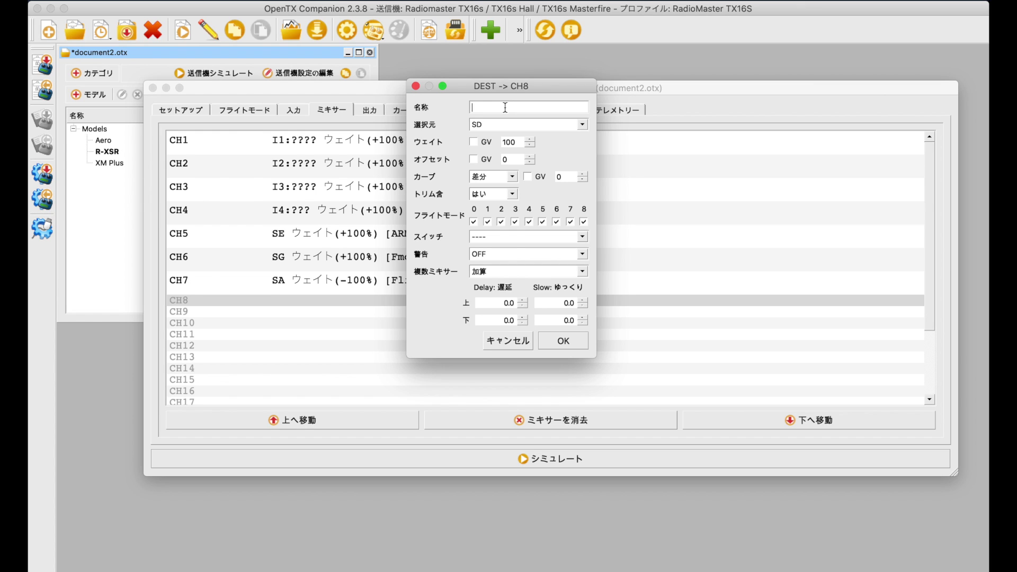
type("Beep")
left_click_drag(516, 143, 492, 147)
type("-100")
left_click(566, 347)
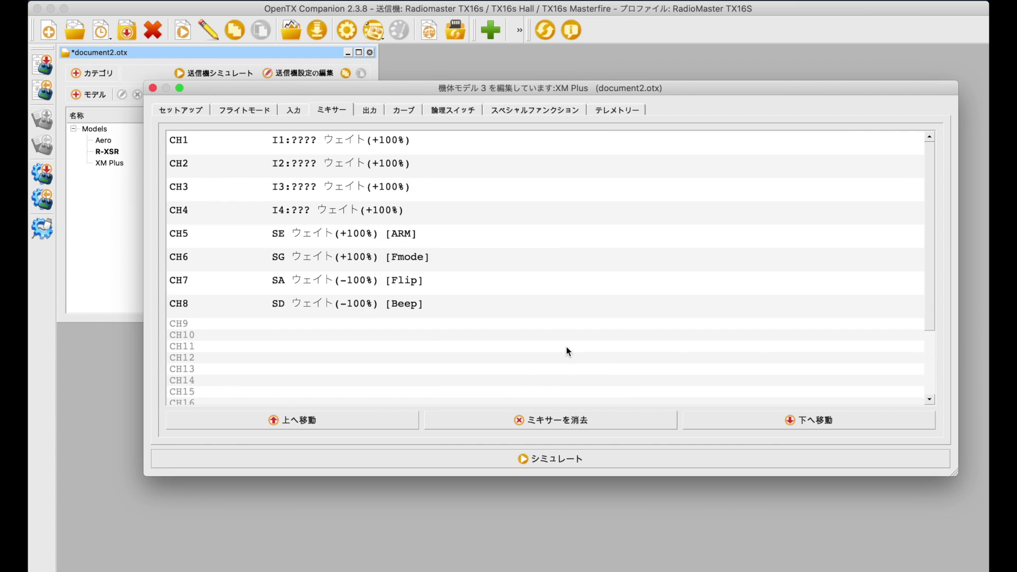
- Add a CH9 mixer named ex1 with switch SB as its source and a weight of -100
double_click(355, 321)
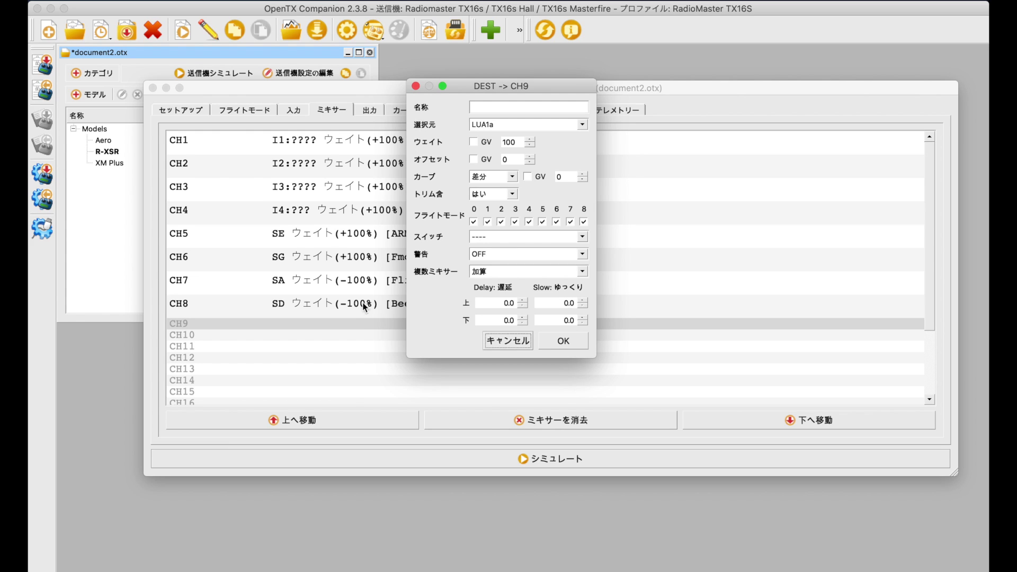
left_click(492, 108)
type("ex1")
left_click(516, 125)
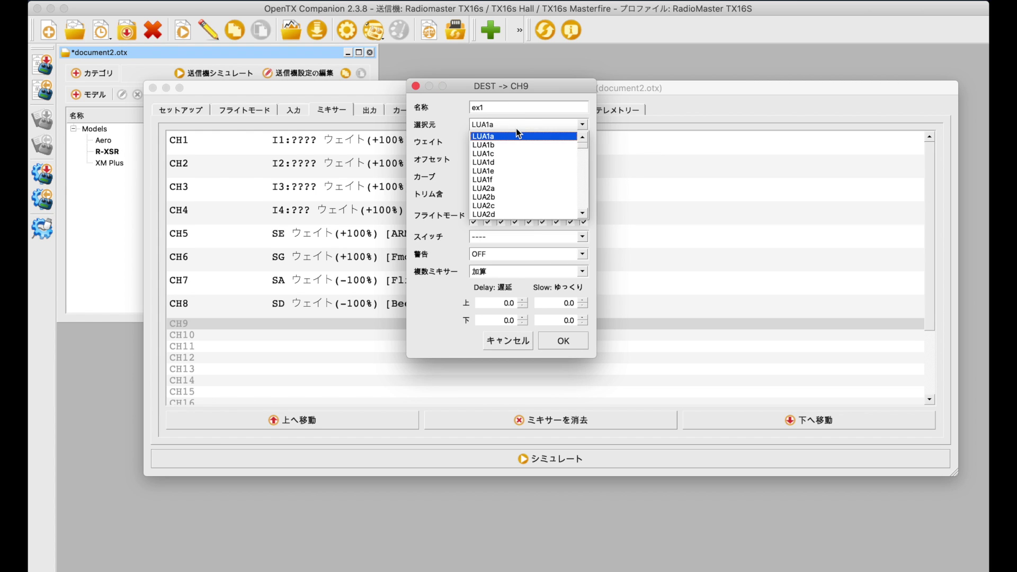
key("s")
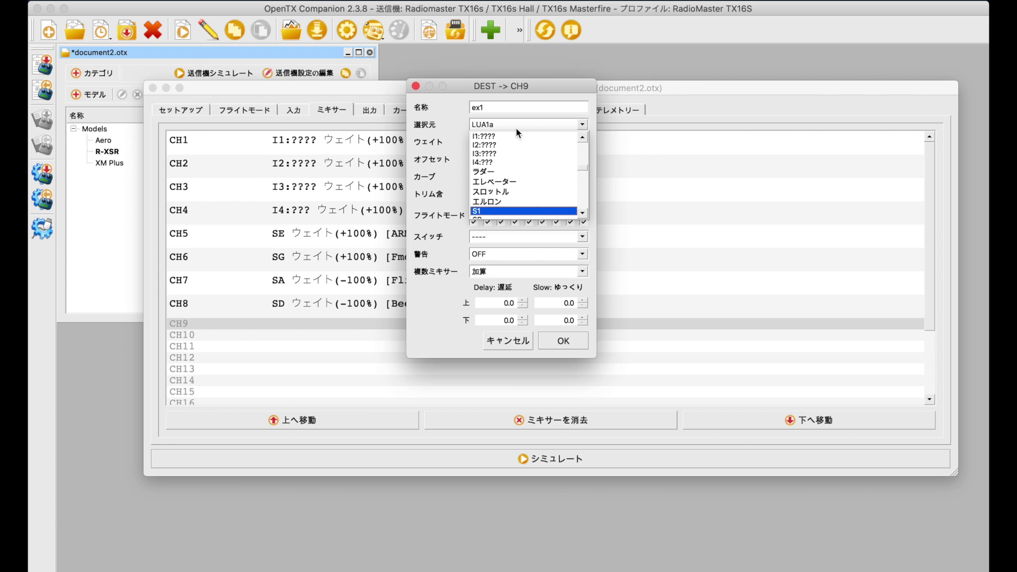
key("Down")
key("Down")
key("Down")
key("Down")
key("Down")
key("Down")
key("Down")
key("Down")
key("Down")
key("Down")
key("Down")
key("Down")
key("Down")
key("Down")
key("Down")
key("Down")
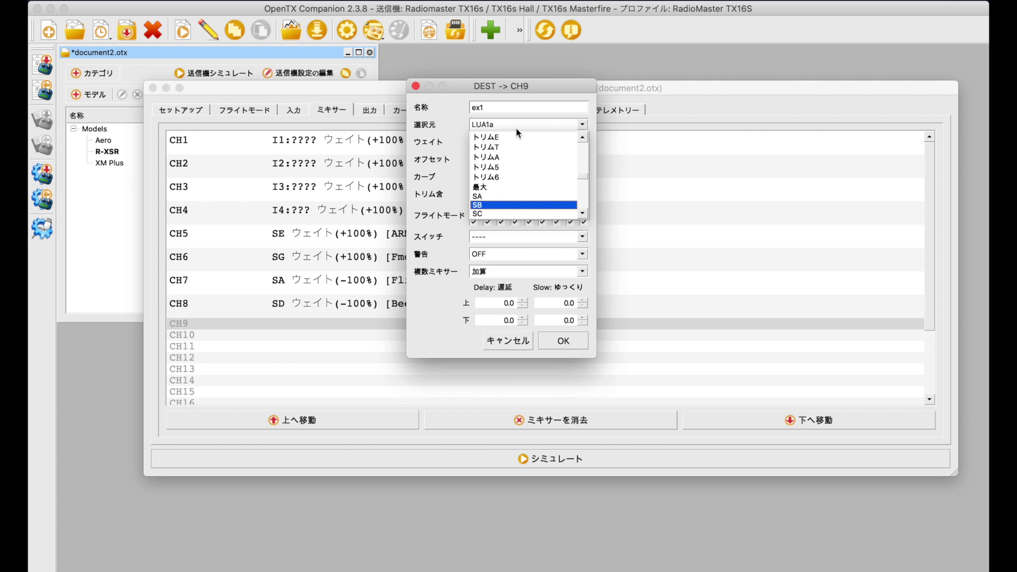
left_click(504, 186)
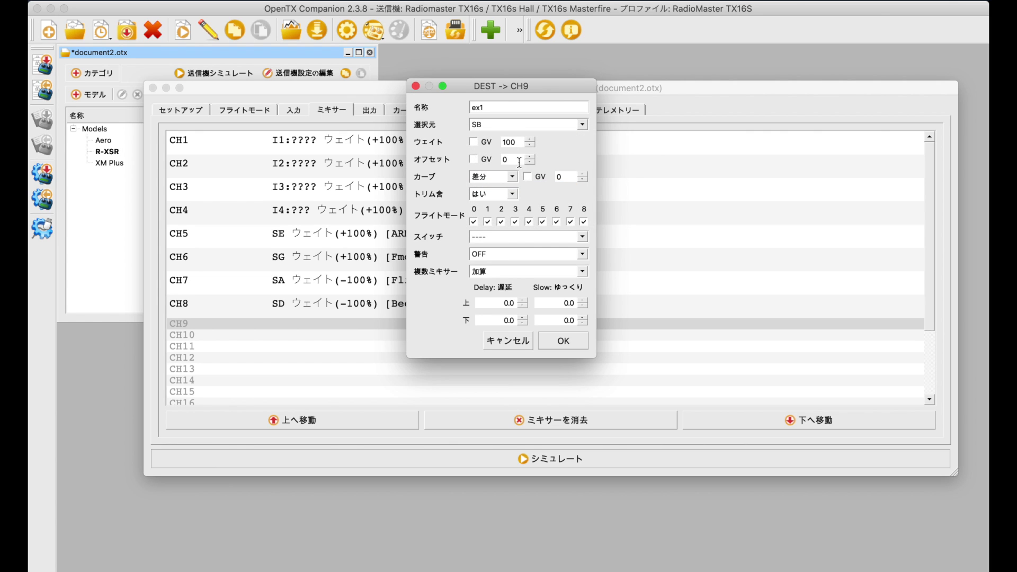
left_click(513, 139)
left_click_drag(514, 139, 493, 141)
left_click(564, 343)
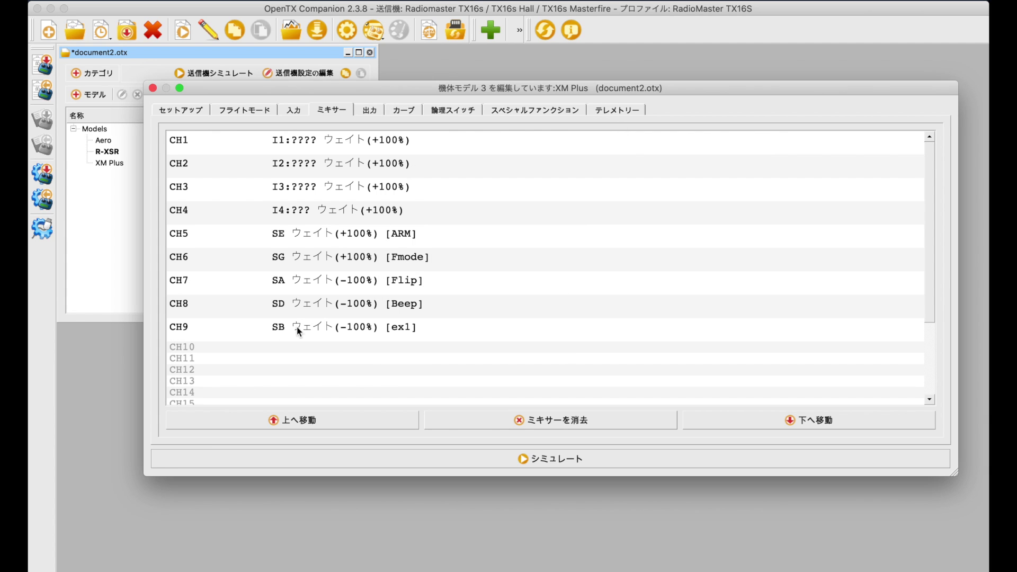
- Add a CH10 mixer named ex2 with switch SC as its source and a weight of -100
double_click(268, 347)
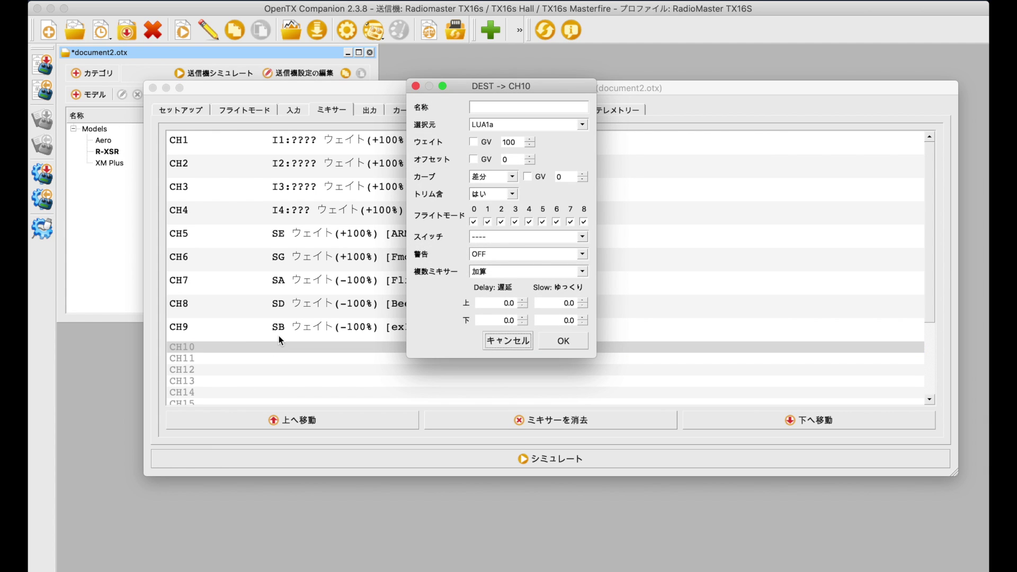
left_click(558, 125)
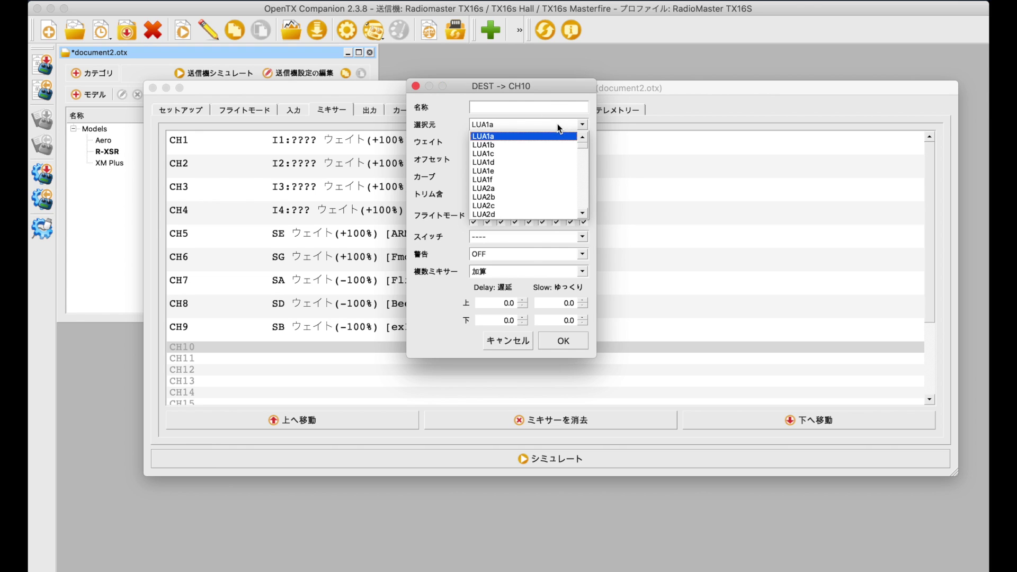
key("Down")
key("Down")
key("Down")
key("Down")
key("Down")
key("Down")
key("Down")
key("Down")
key("Down")
key("Down")
key("Down")
key("Down")
key("Down")
key("Down")
key("Down")
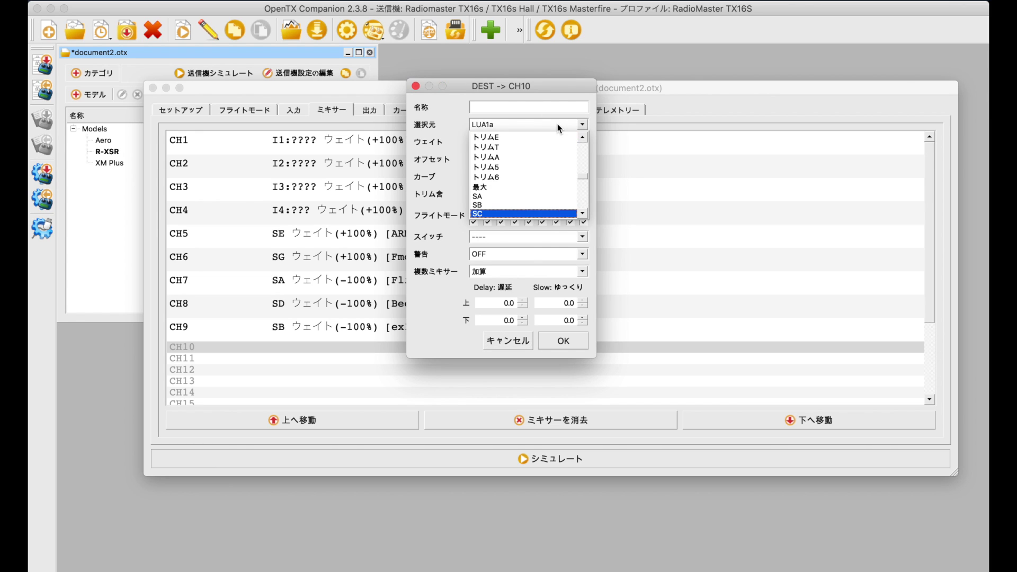
left_click(513, 212)
left_click(508, 109)
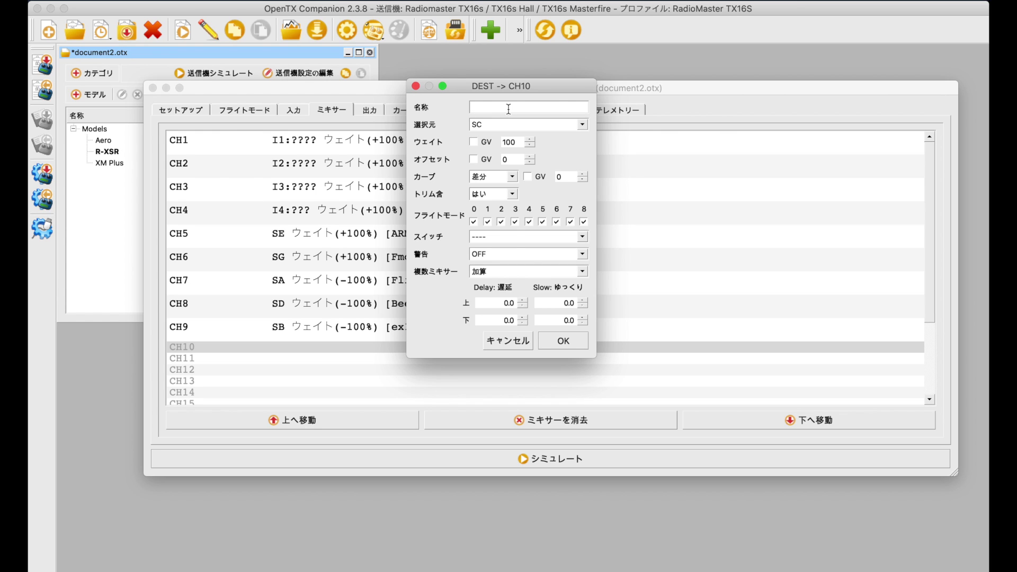
type("ex2")
left_click_drag(515, 146, 490, 144)
left_click(565, 341)
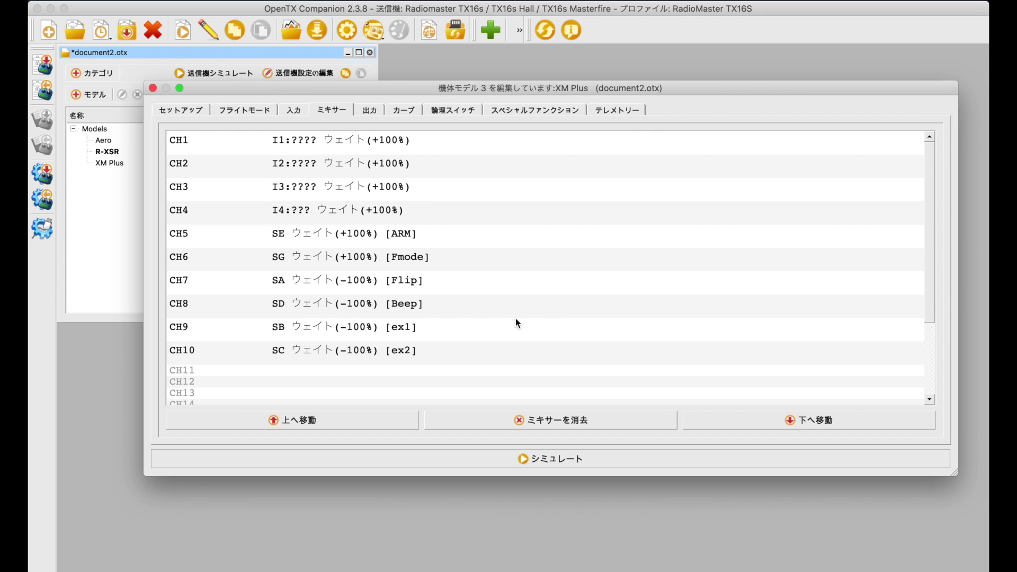
- Review the XM Plus special functions and the global functions option, and open its telemetry settings
left_click(351, 381)
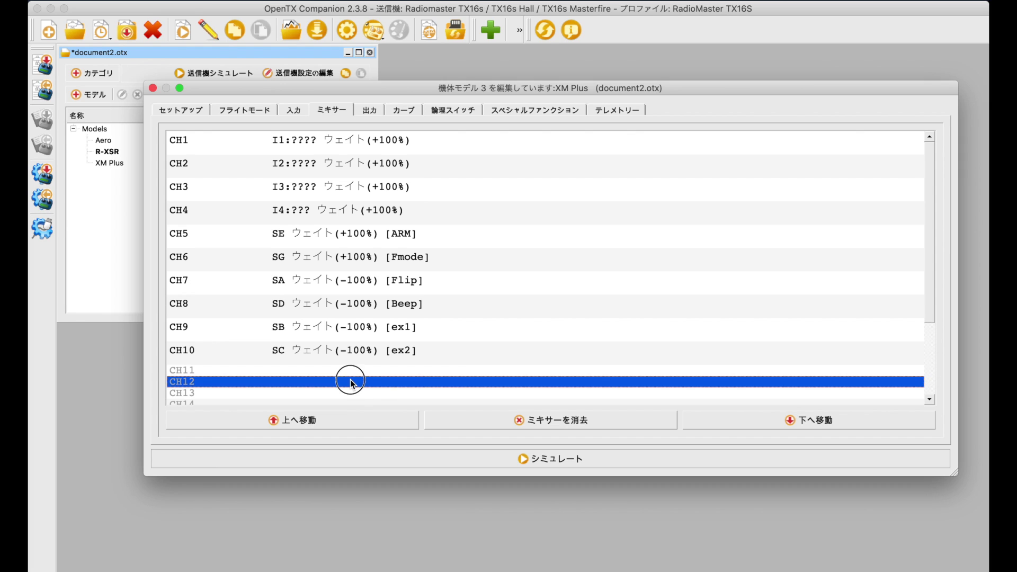
left_click(346, 371)
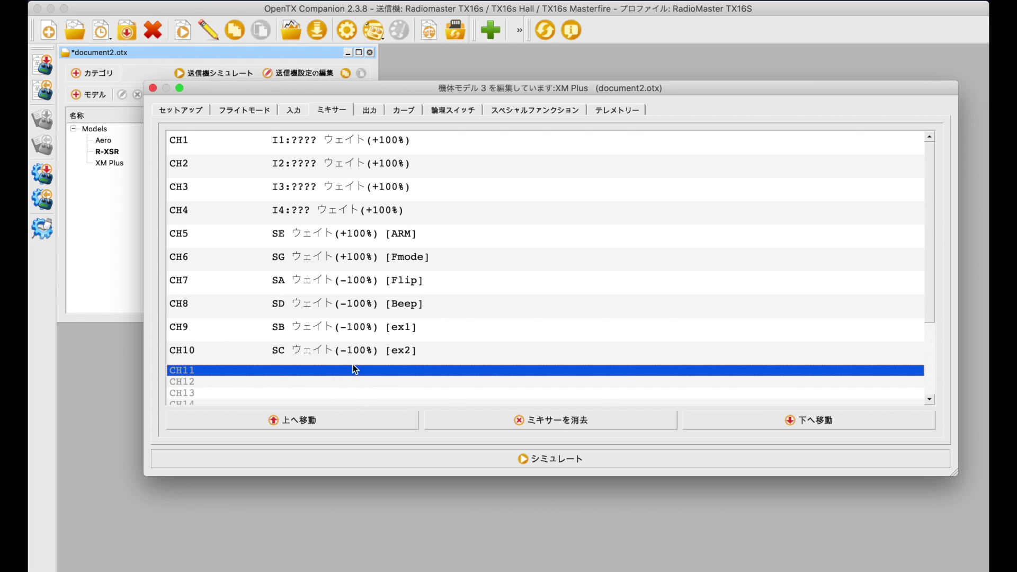
left_click(520, 111)
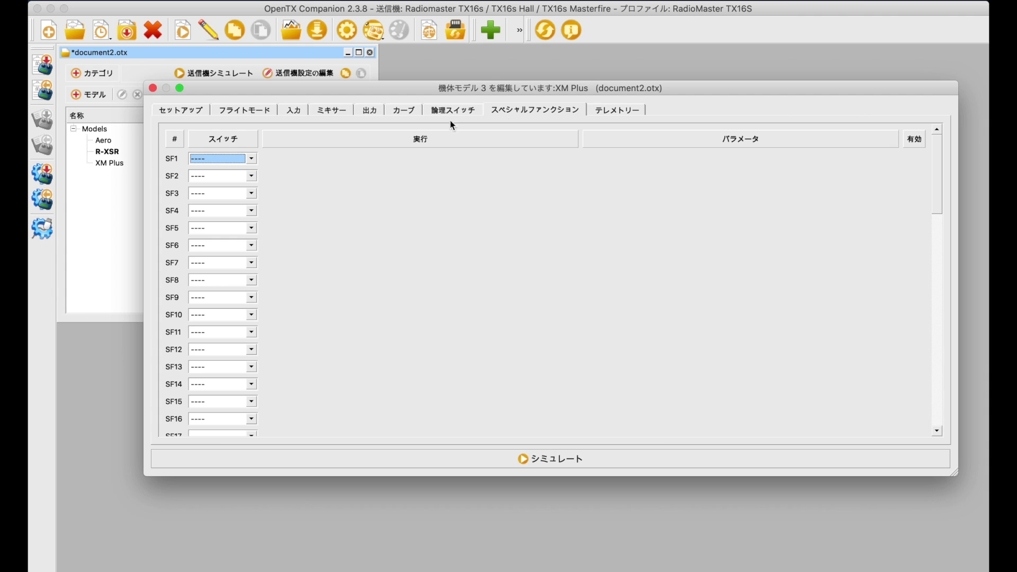
left_click(180, 110)
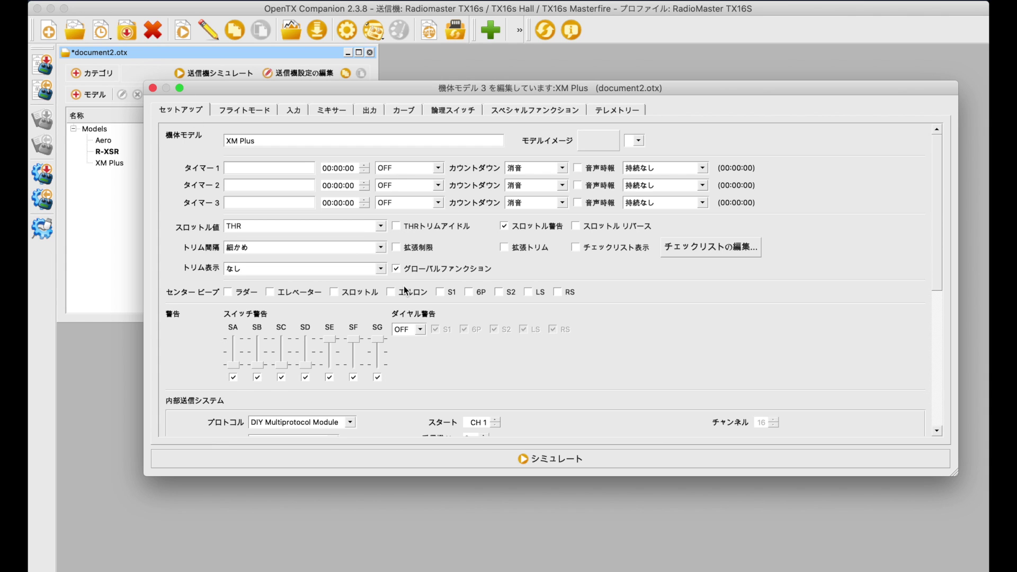
left_click(401, 269)
left_click(408, 270)
left_click(603, 109)
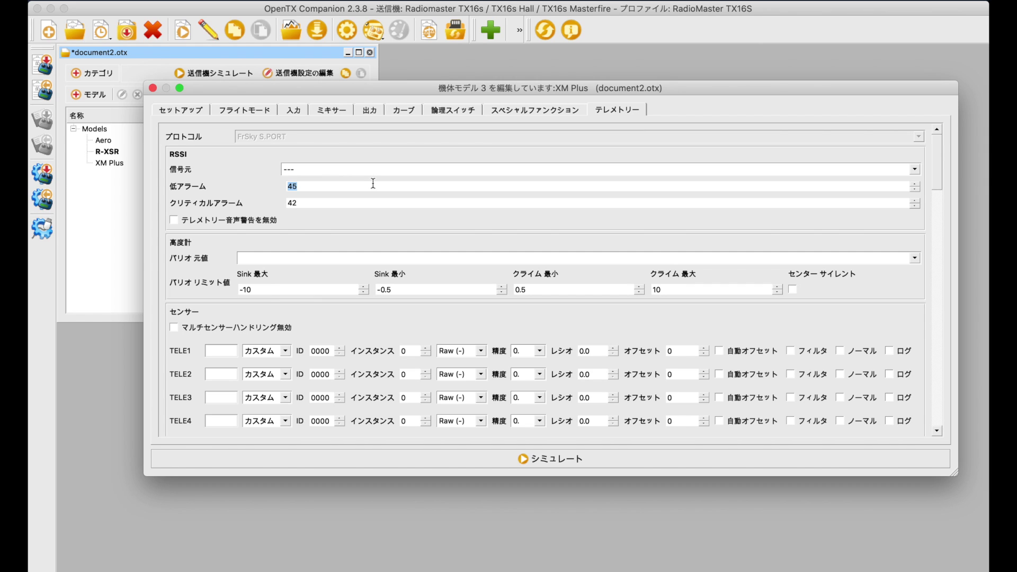
- Set the RSSI low alarm to 35 and the critical alarm to 20
type("30")
key("BackSpace")
type("5")
left_click(306, 202)
left_click_drag(306, 202, 229, 201)
type("20")
key("BackSpace")
key("BackSpace")
type("10")
key("BackSpace")
key("BackSpace")
type("20")
- Set the RSSI low alarm to 30 and the critical alarm to 25, and close the XM Plus model editor
double_click(313, 186)
type("40")
key("Tab")
type("25")
left_click(313, 186)
key("BackSpace")
key("BackSpace")
type("35")
key("BackSpace")
type("0")
left_click(153, 88)
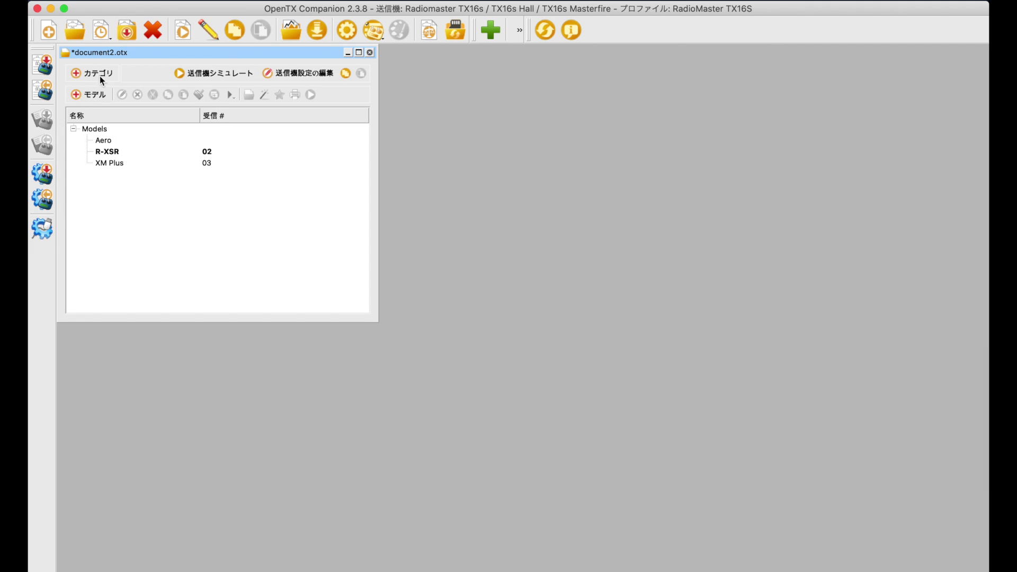
- Close the document, saving its changes over RadioMasterTX16S_bk_20200728.otx in the Backup folder
left_click(47, 70)
left_click_drag(274, 57, 330, 60)
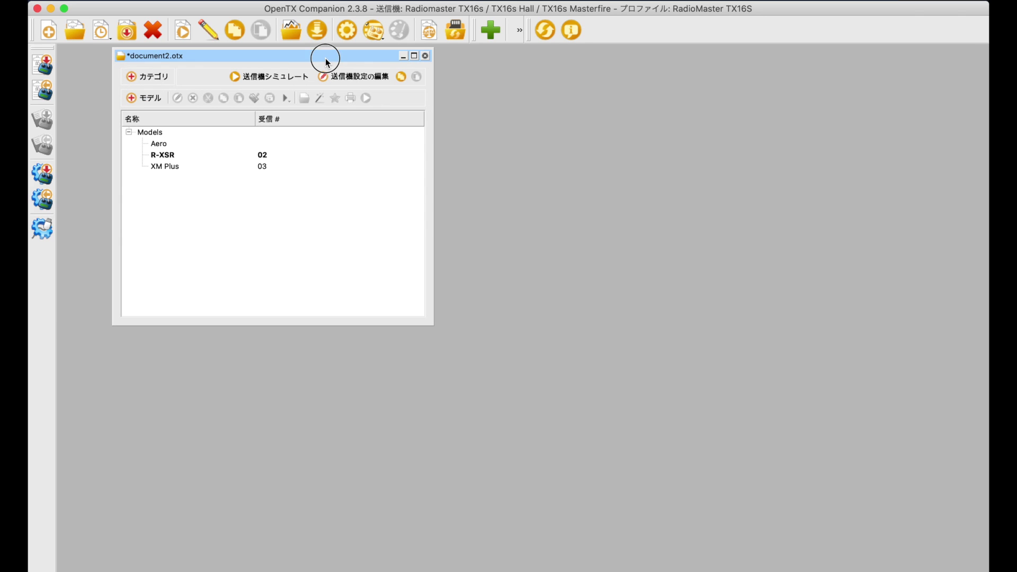
left_click(425, 56)
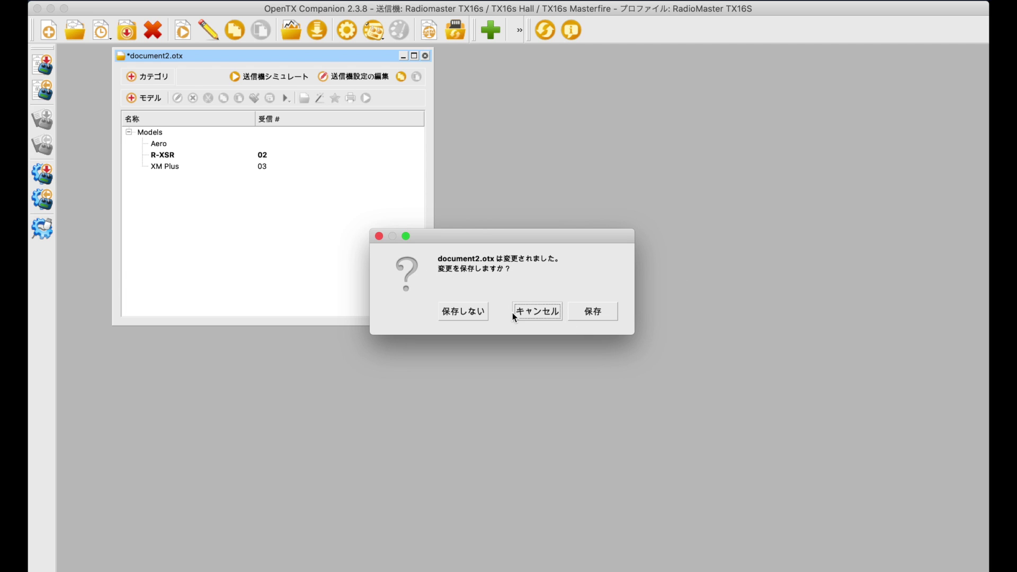
left_click(588, 311)
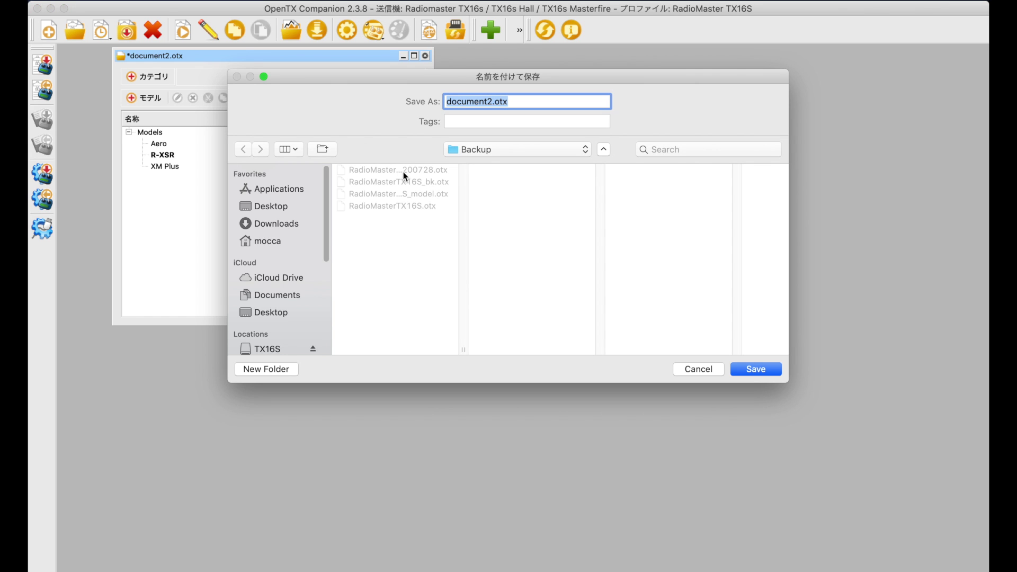
left_click(404, 173)
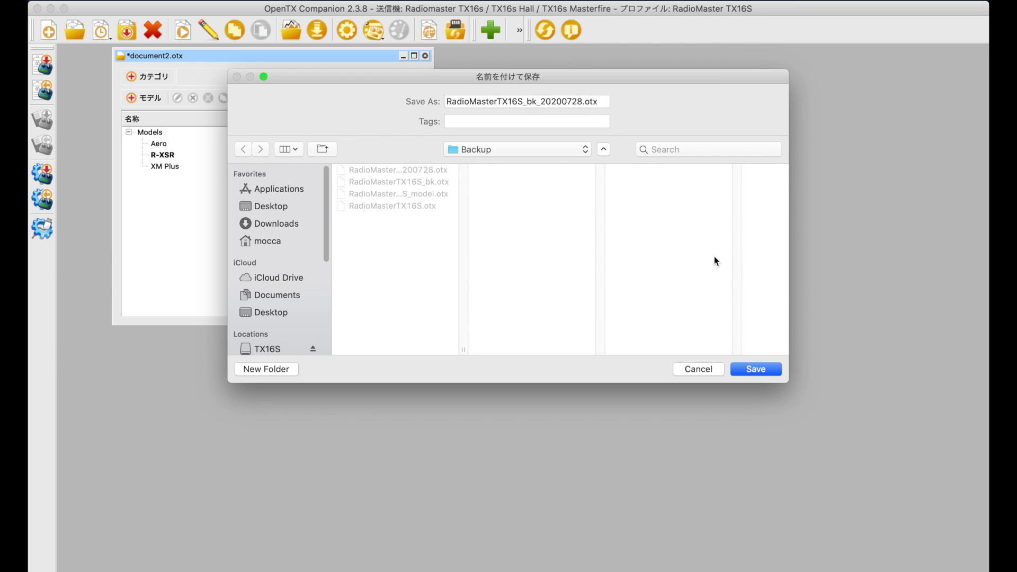
left_click(745, 368)
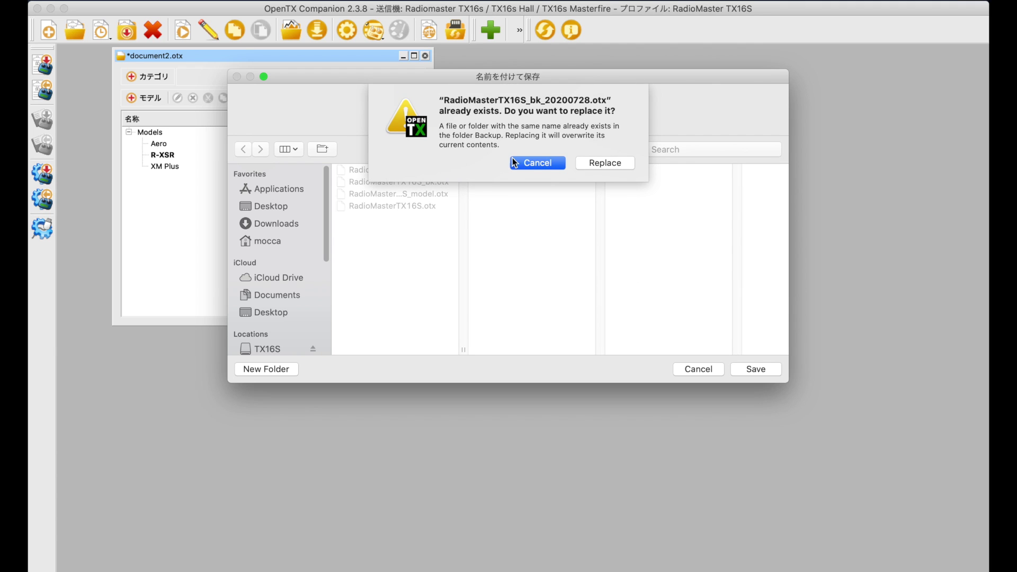
left_click(599, 166)
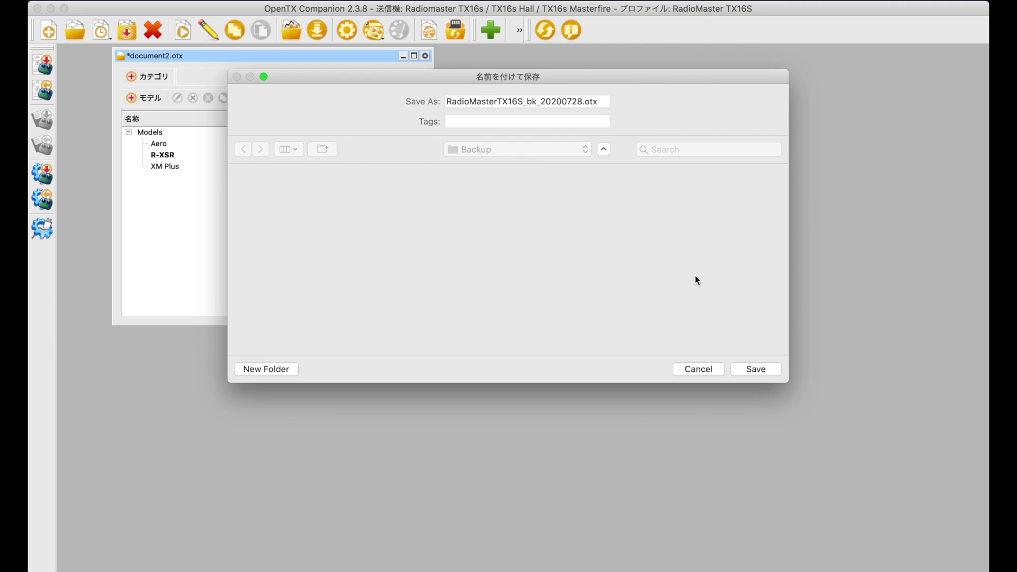
key("super+w")
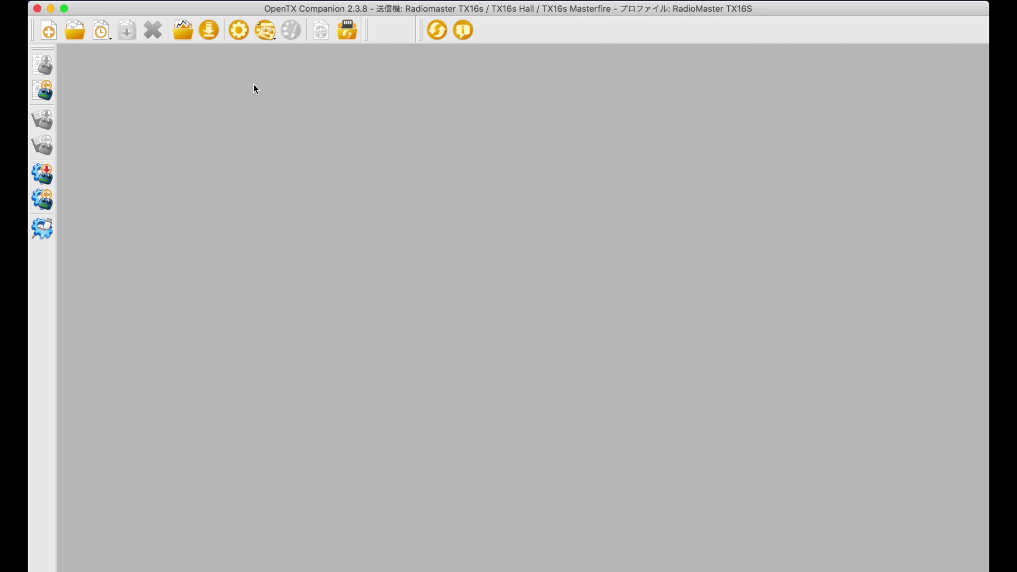
- Reopen RadioMasterTX16S_bk_20200728.otx from the Backup folder and select the XM Plus model
left_click(77, 28)
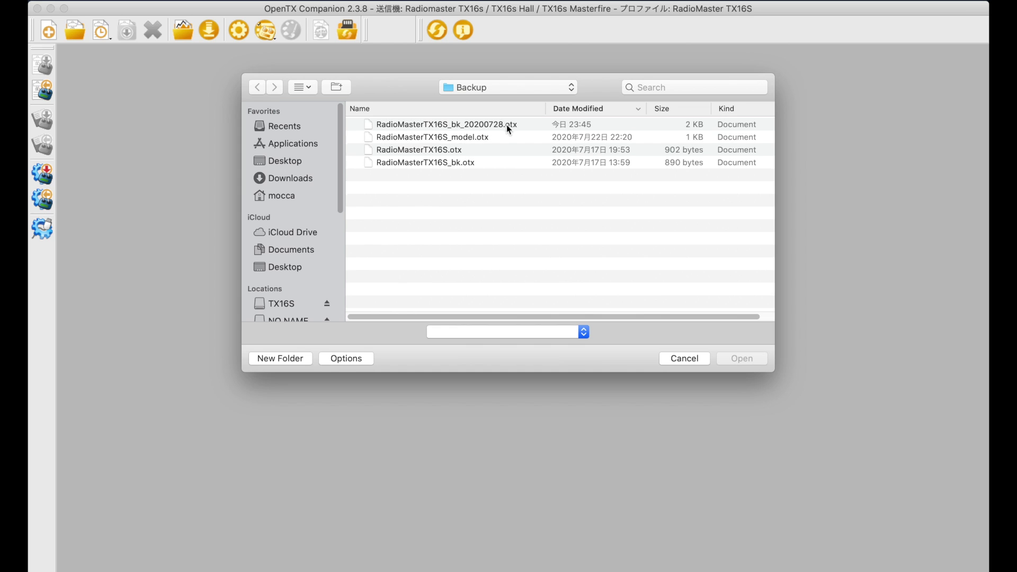
left_click(490, 129)
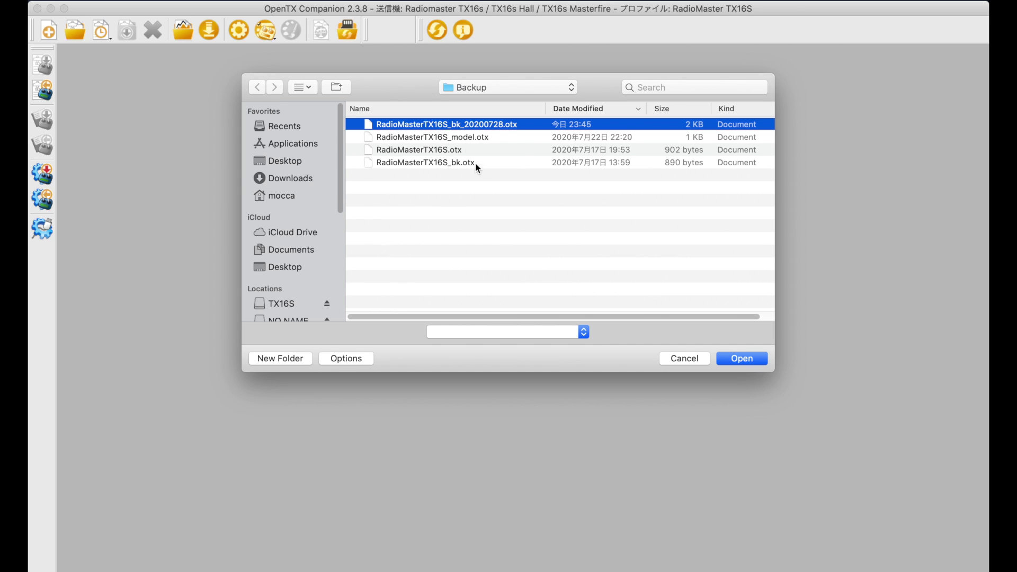
left_click(740, 359)
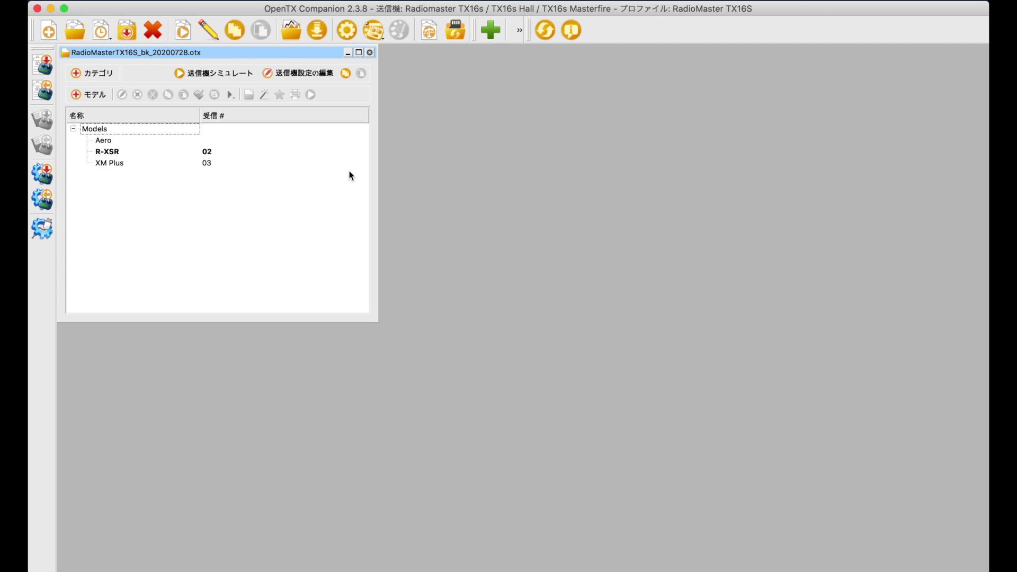
left_click(148, 168)
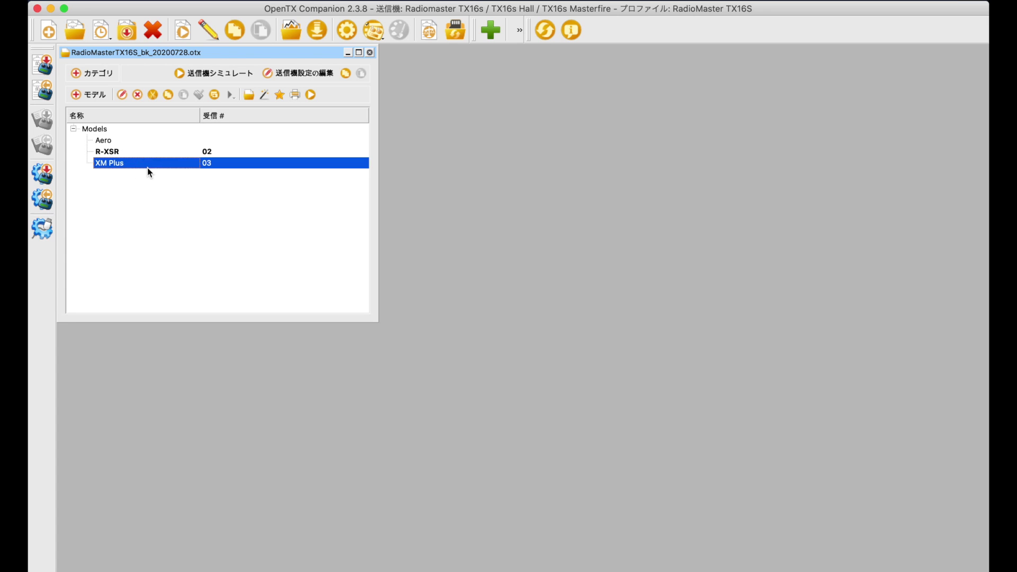